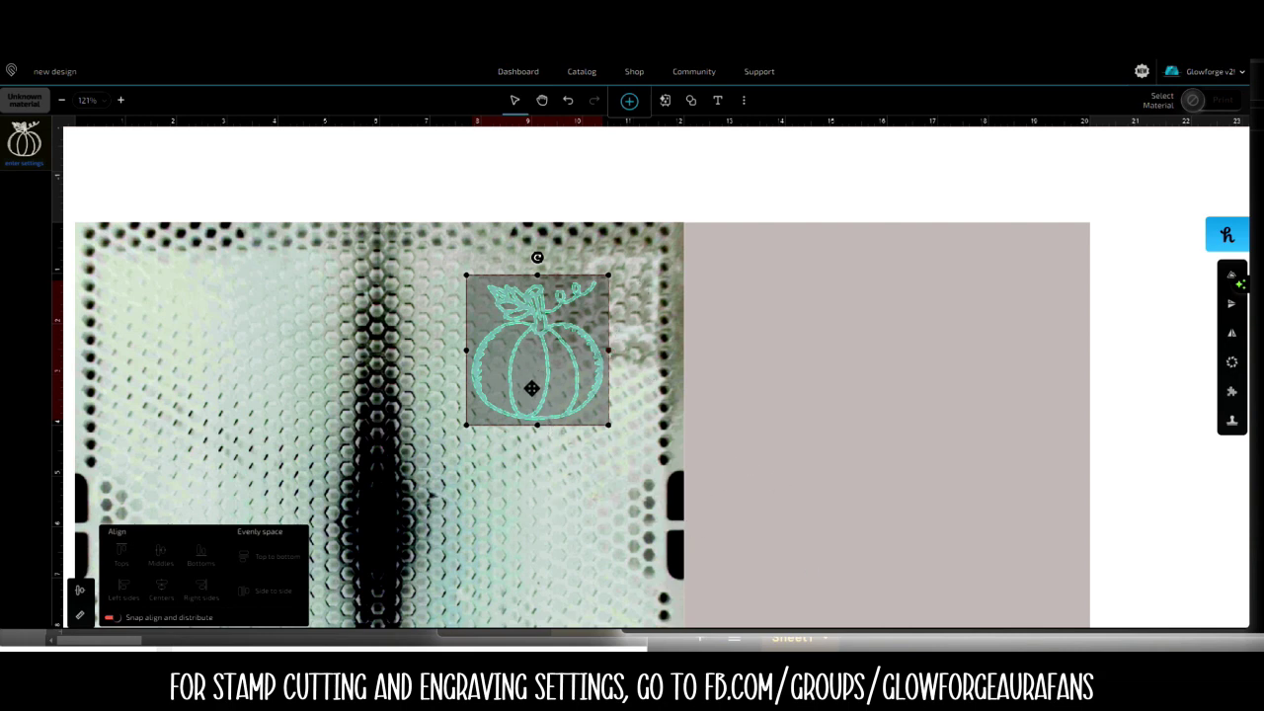
Step: Look at the Add Artwork library and return to the pumpkin artwork on the bed
mouse_move(551, 337)
mouse_down()
mouse_move(520, 325)
mouse_move(534, 378)
mouse_move(531, 325)
mouse_up()
click(628, 99)
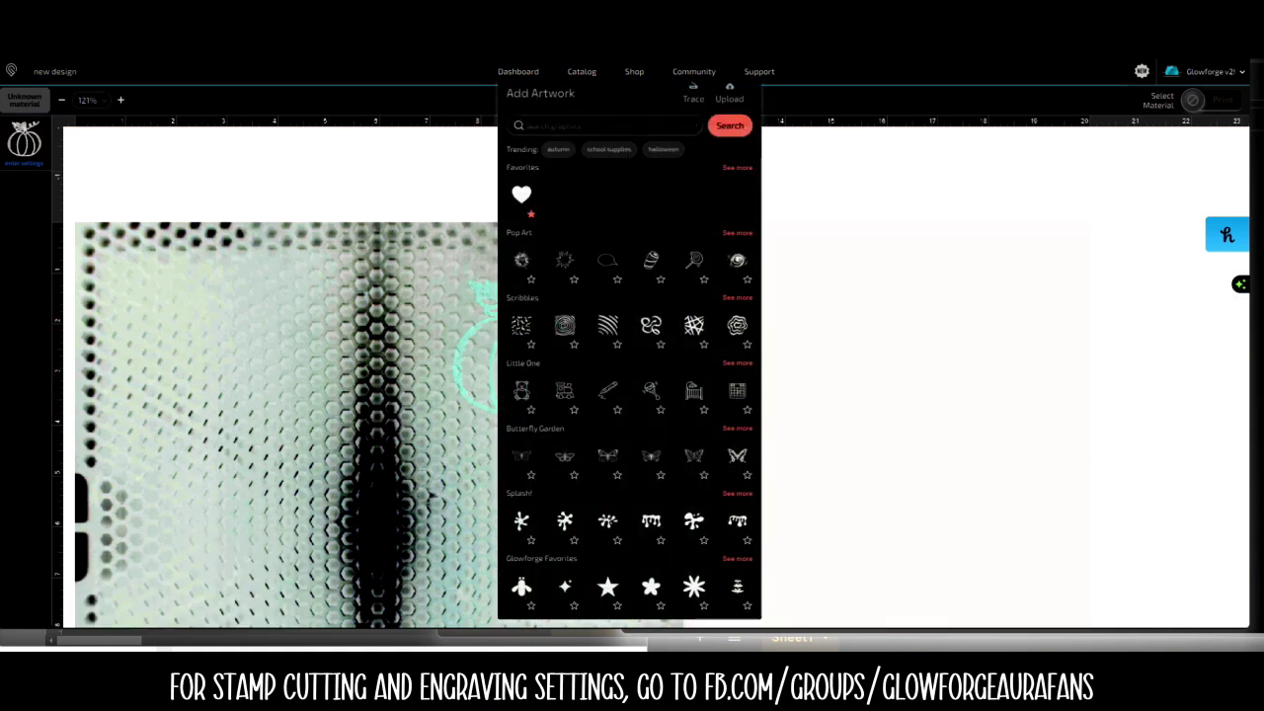
click(440, 278)
click(523, 376)
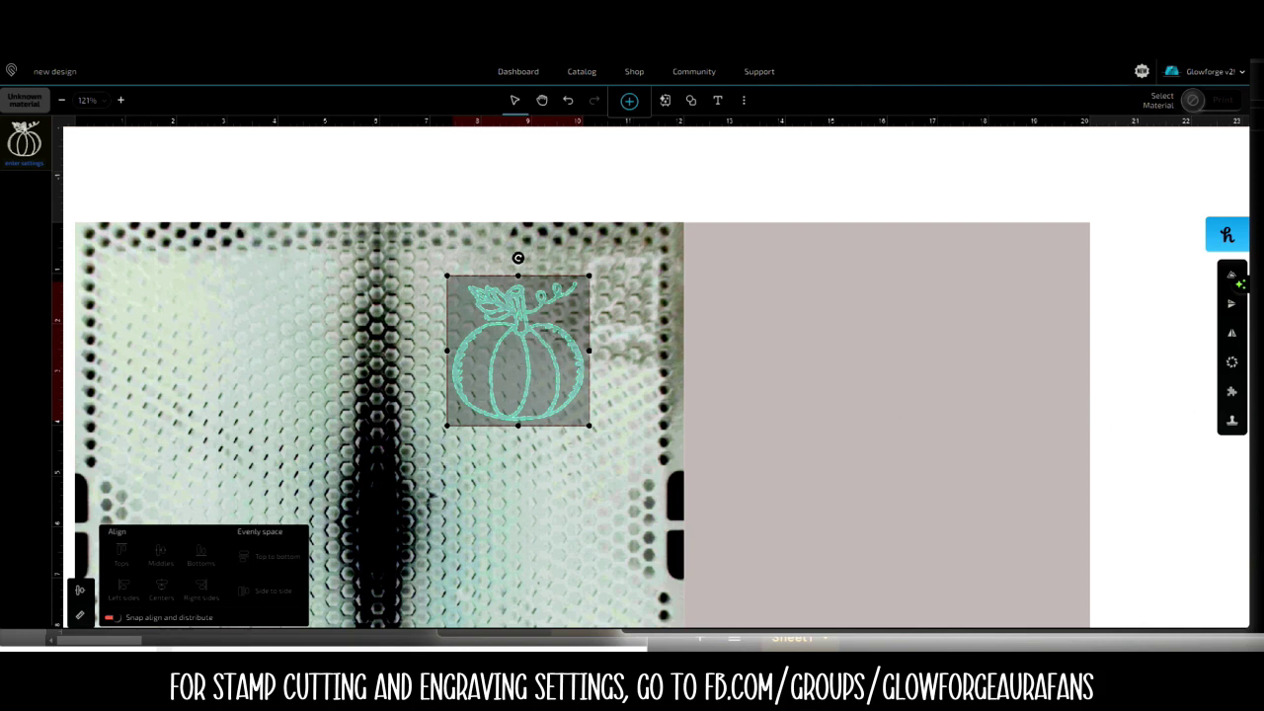
Step: Configure Stamp Maker for the pumpkin with 0.4 in padding and Keep Original Artwork turned on
click(1234, 430)
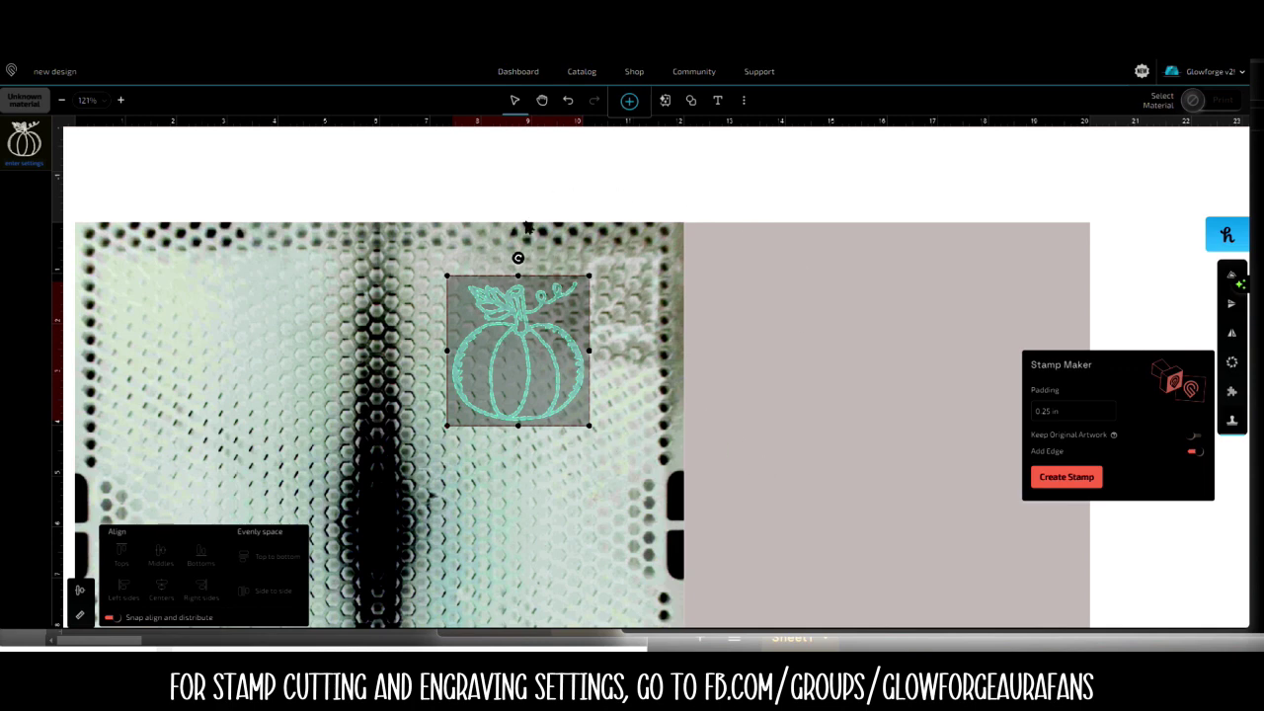
click(1074, 411)
click(1074, 411)
mouse_move(529, 342)
mouse_down()
mouse_move(471, 329)
mouse_move(531, 356)
mouse_up()
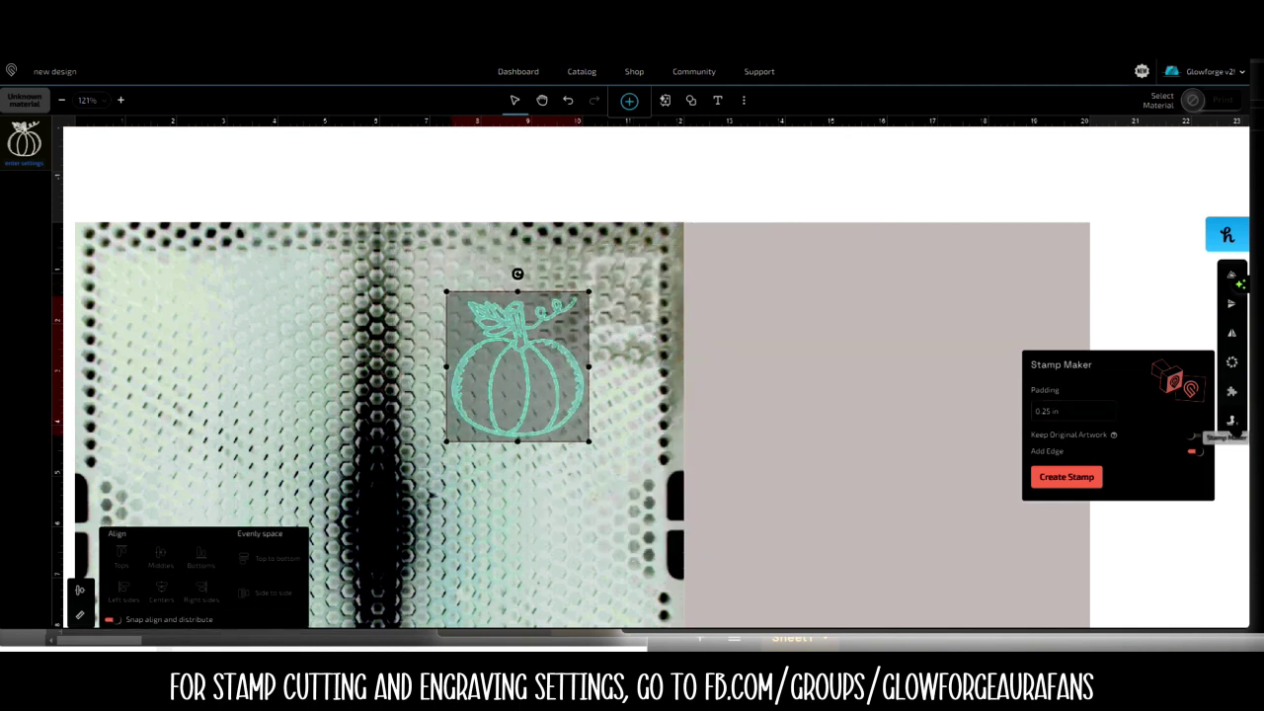
click(1231, 421)
click(1232, 421)
click(1058, 411)
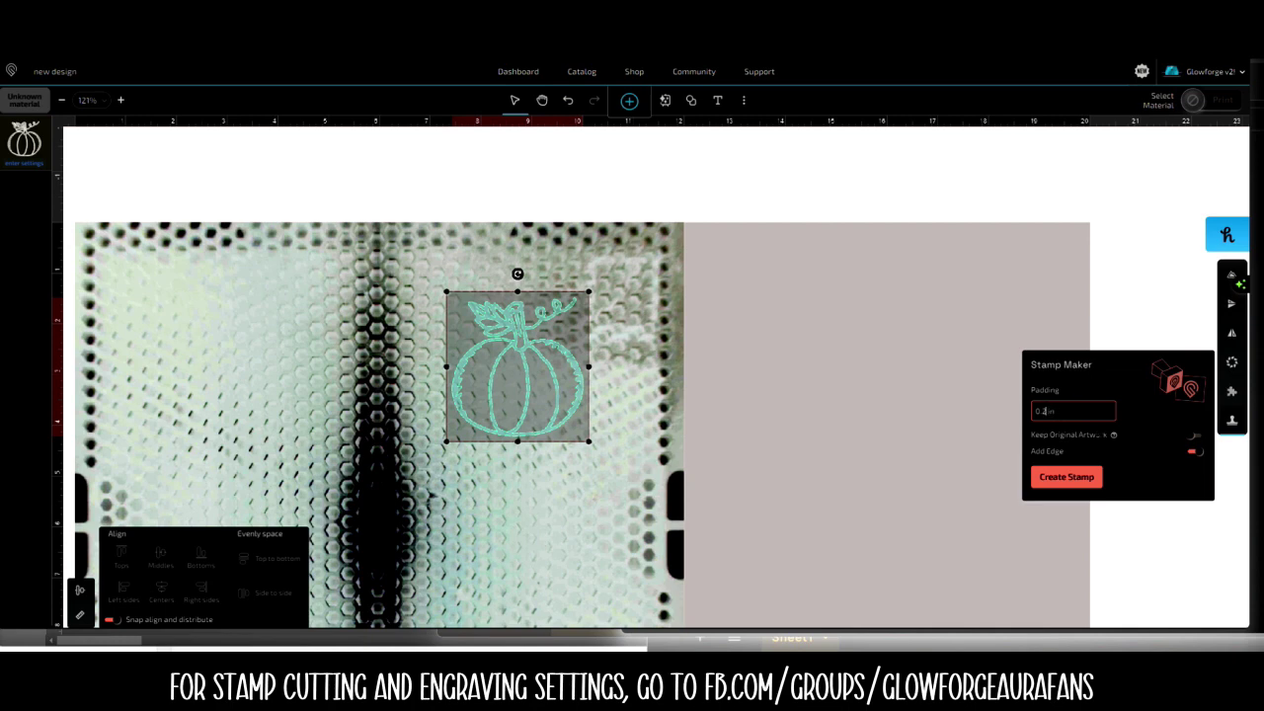
key(Return)
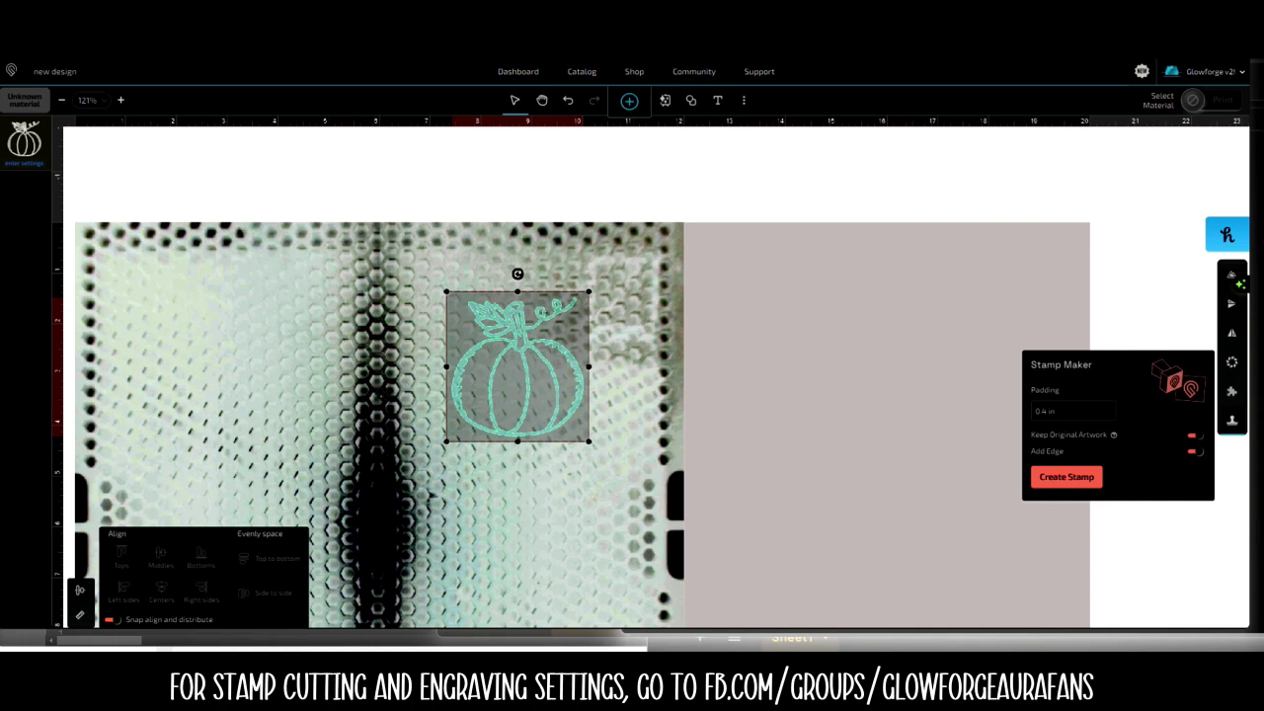
Step: Reposition the pumpkin near the bed's upper-right corner and create the stamp from it
mouse_move(535, 341)
mouse_down()
mouse_move(537, 378)
mouse_move(548, 340)
mouse_up()
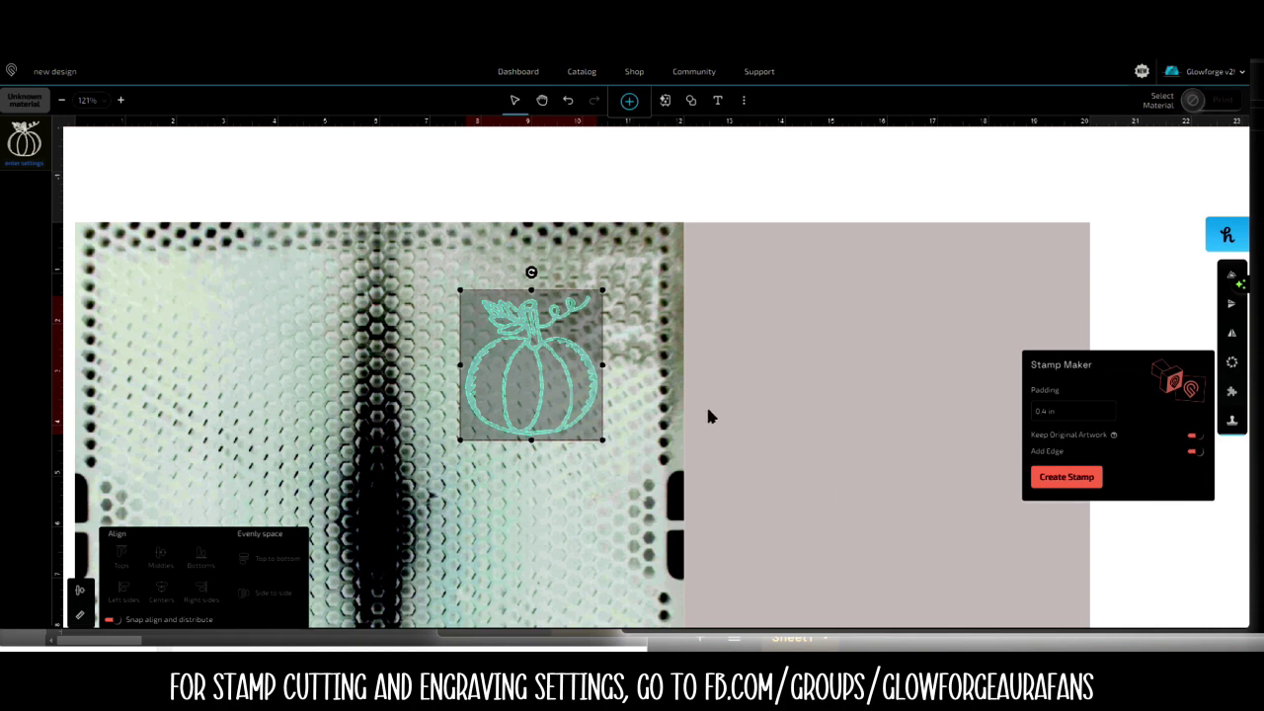
drag(582, 370, 605, 337)
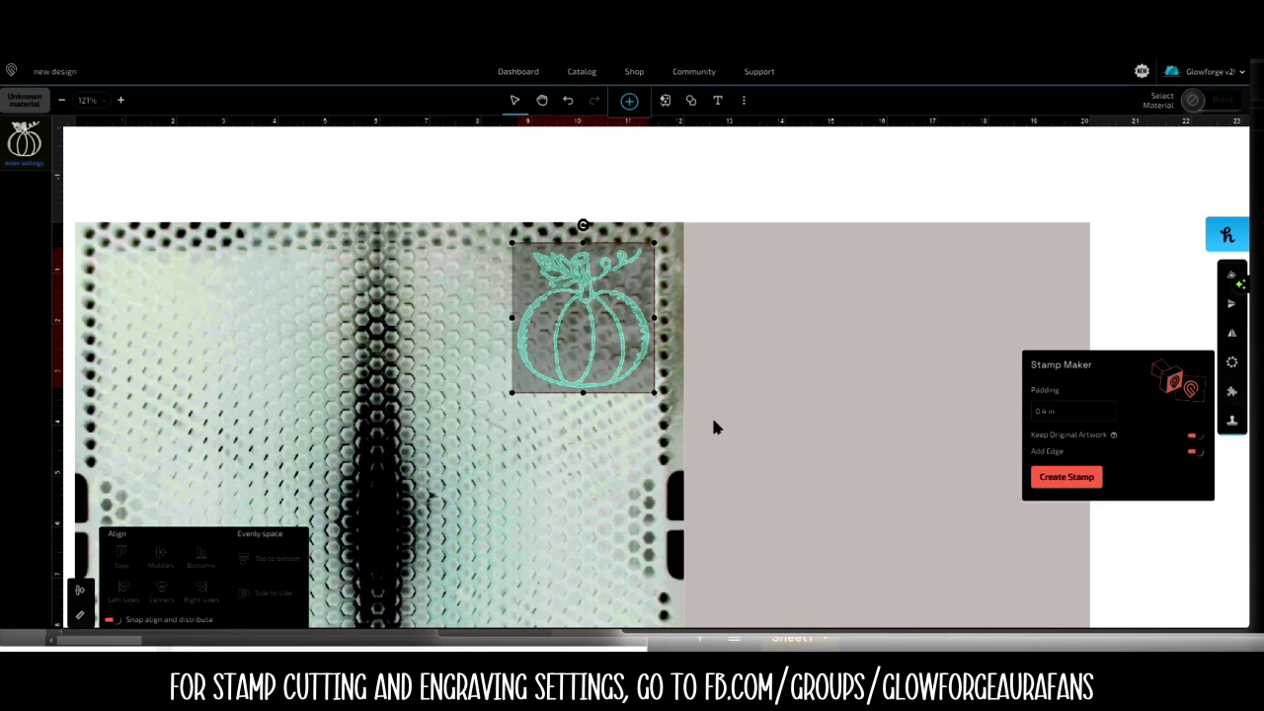
mouse_move(615, 319)
mouse_down()
mouse_move(616, 348)
mouse_move(623, 316)
mouse_up()
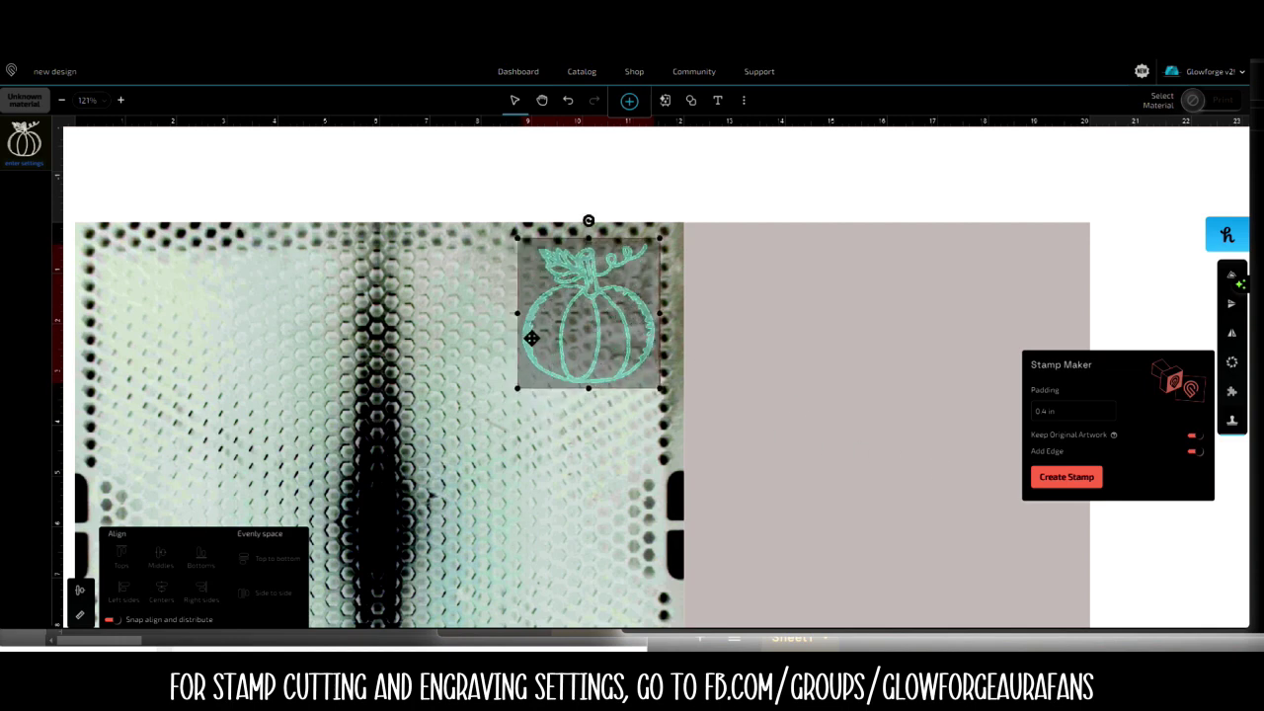
mouse_move(595, 335)
mouse_down()
mouse_move(585, 361)
mouse_move(595, 351)
mouse_up()
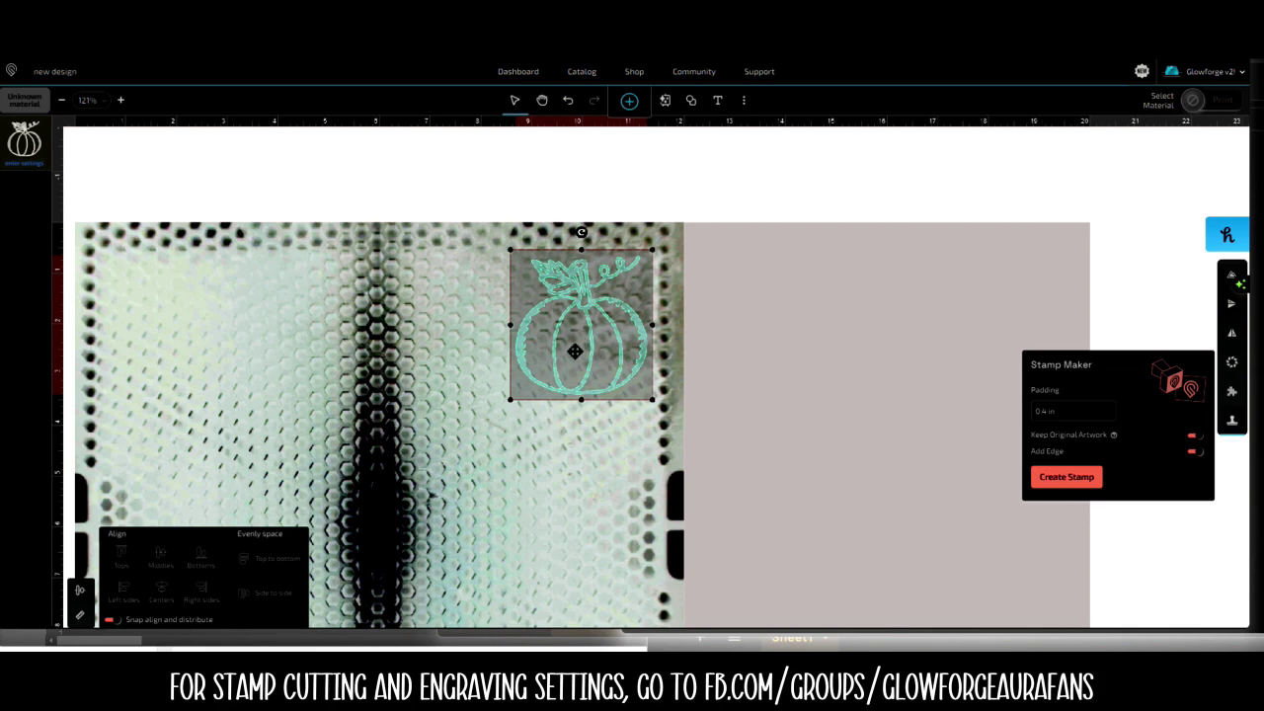
drag(579, 347, 567, 346)
click(1084, 407)
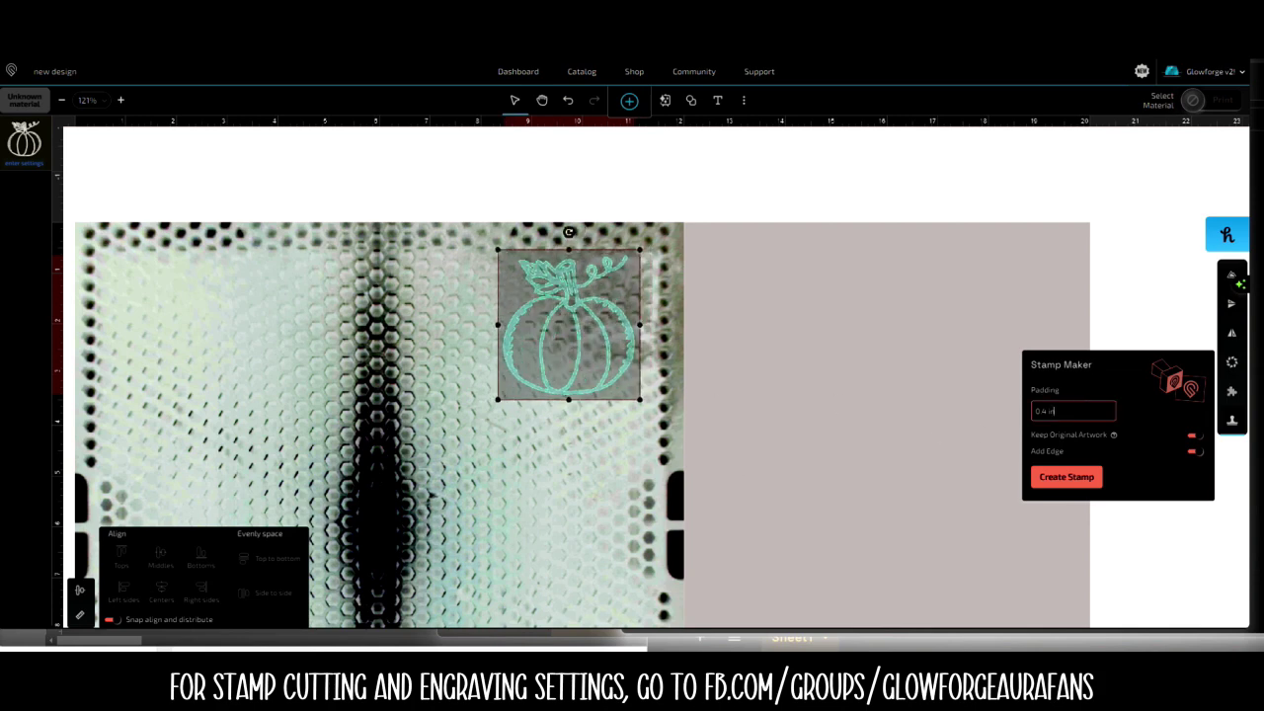
click(1067, 477)
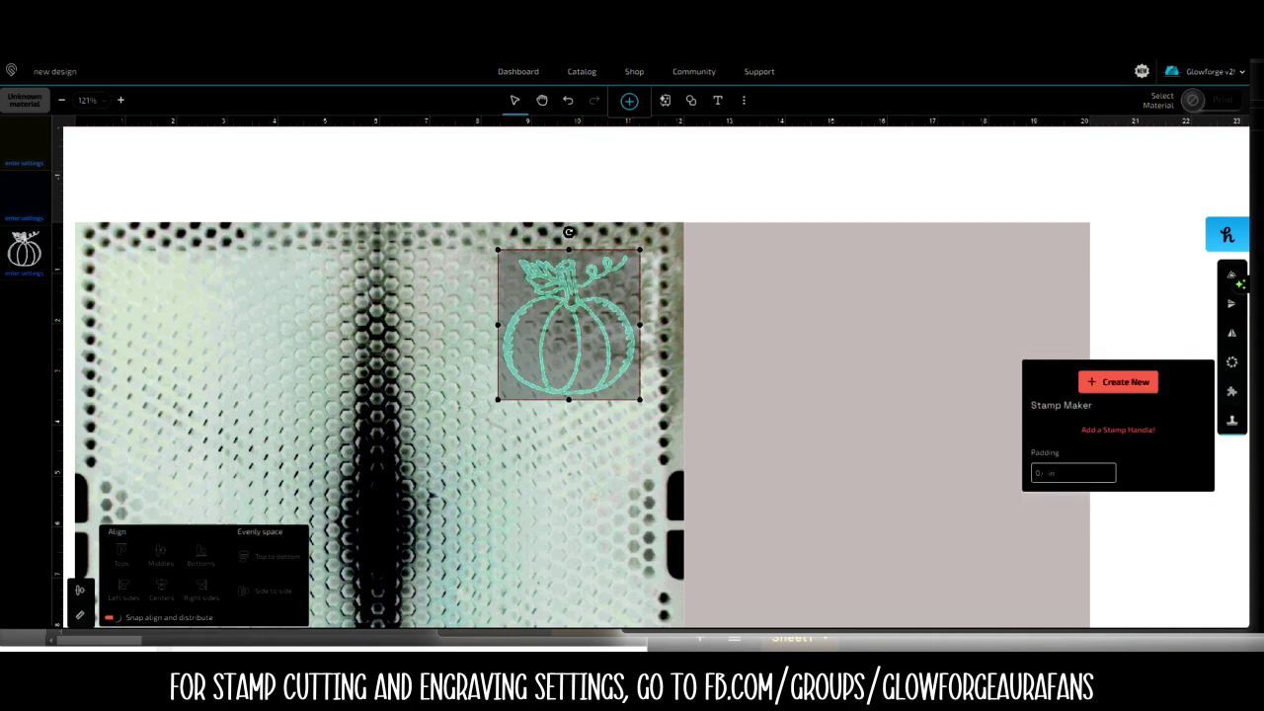
Step: Separate the mirrored stamp from the original pumpkin, placing the stamp to the left of the original
drag(547, 354, 356, 356)
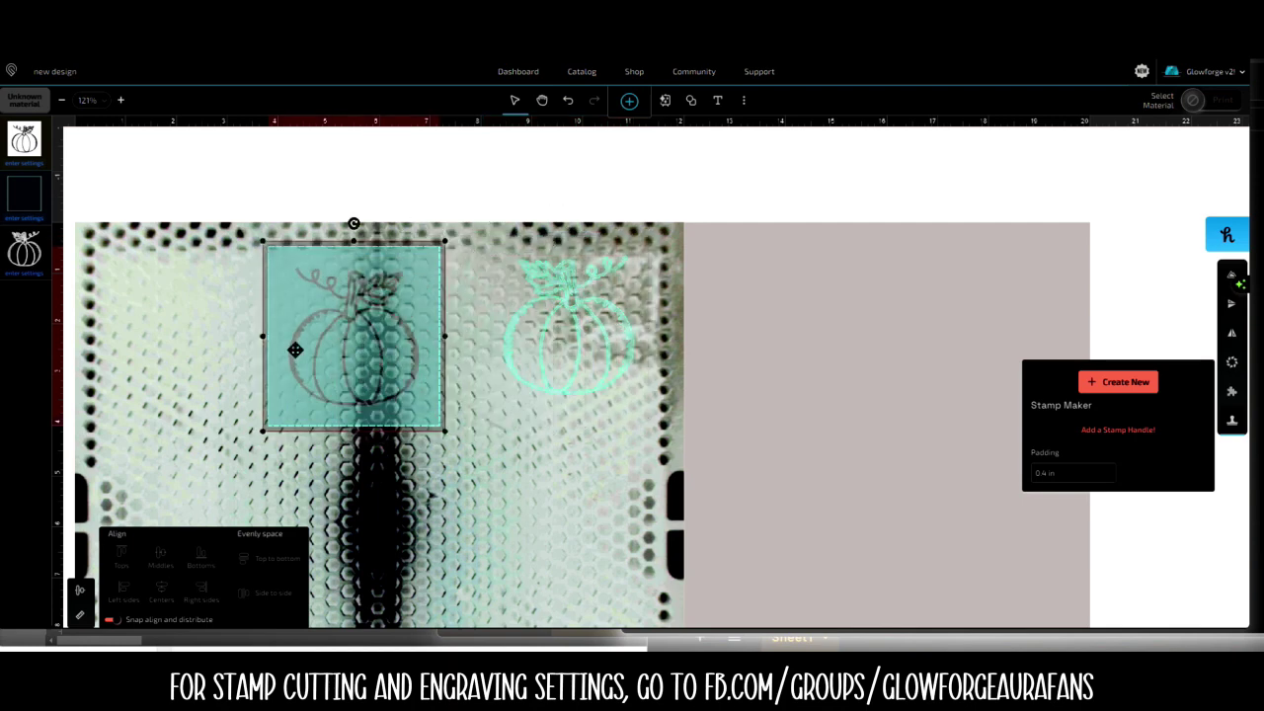
click(565, 338)
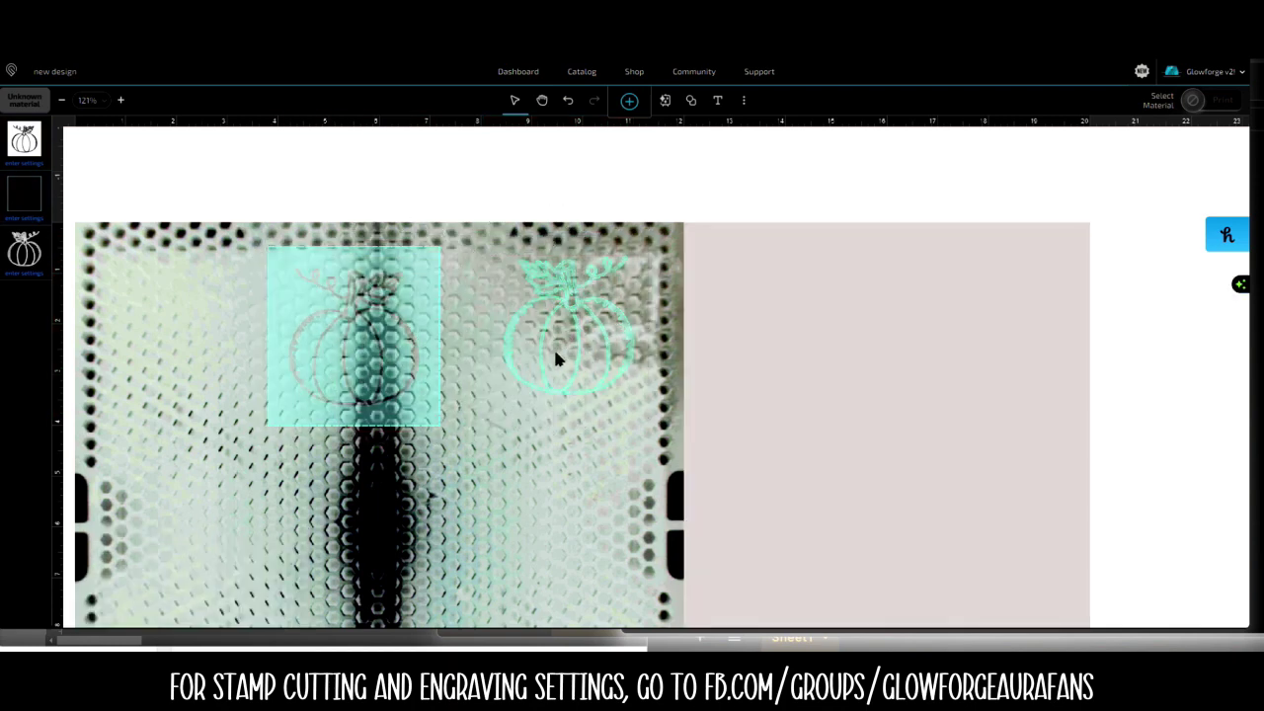
drag(524, 369, 499, 394)
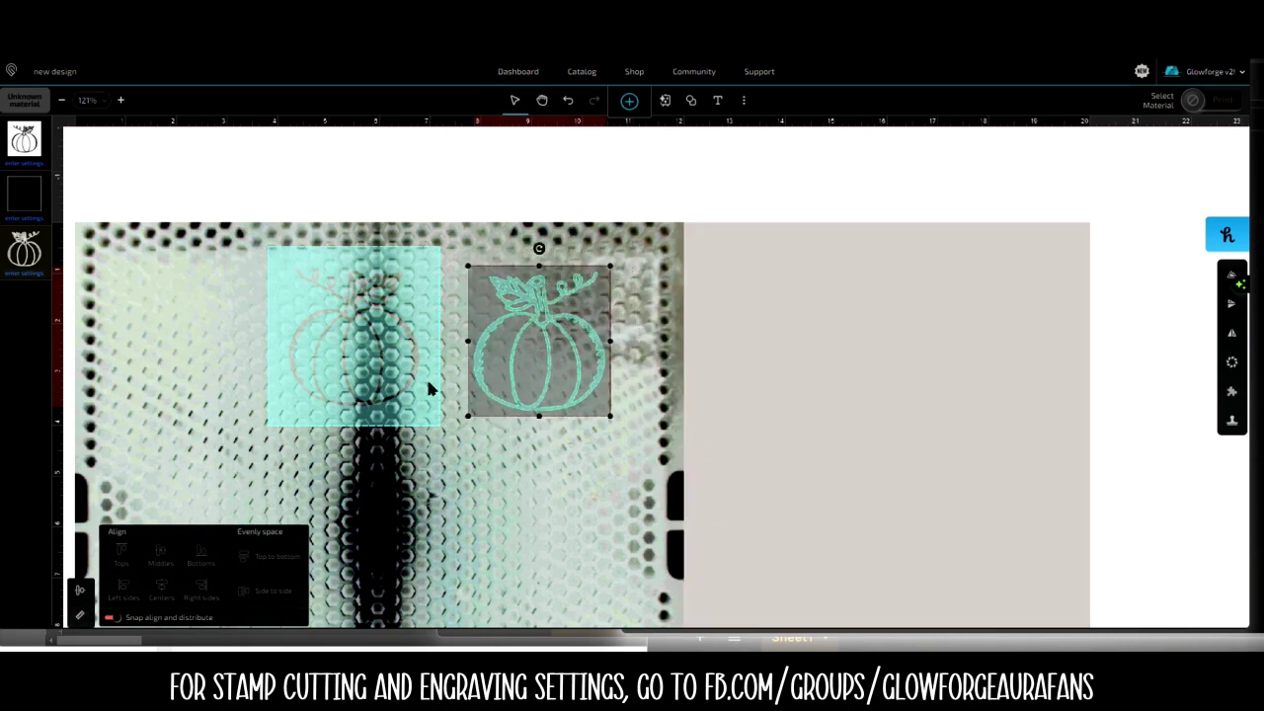
click(432, 378)
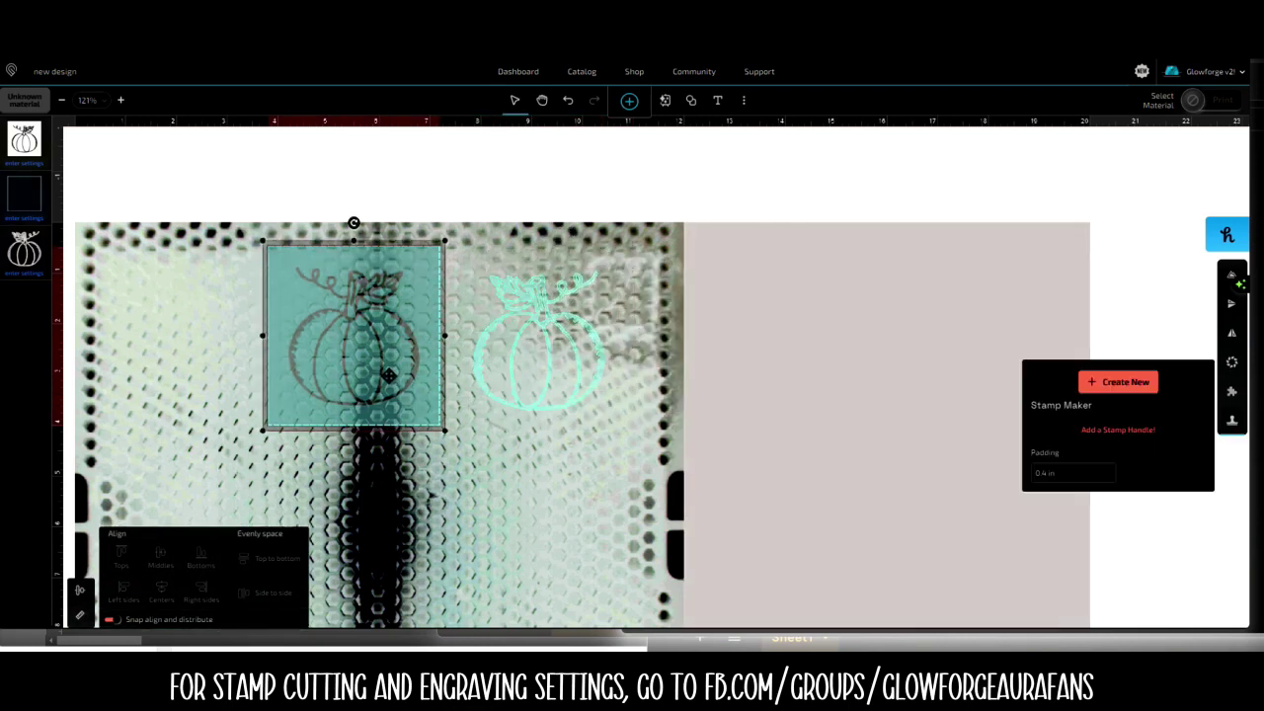
click(519, 319)
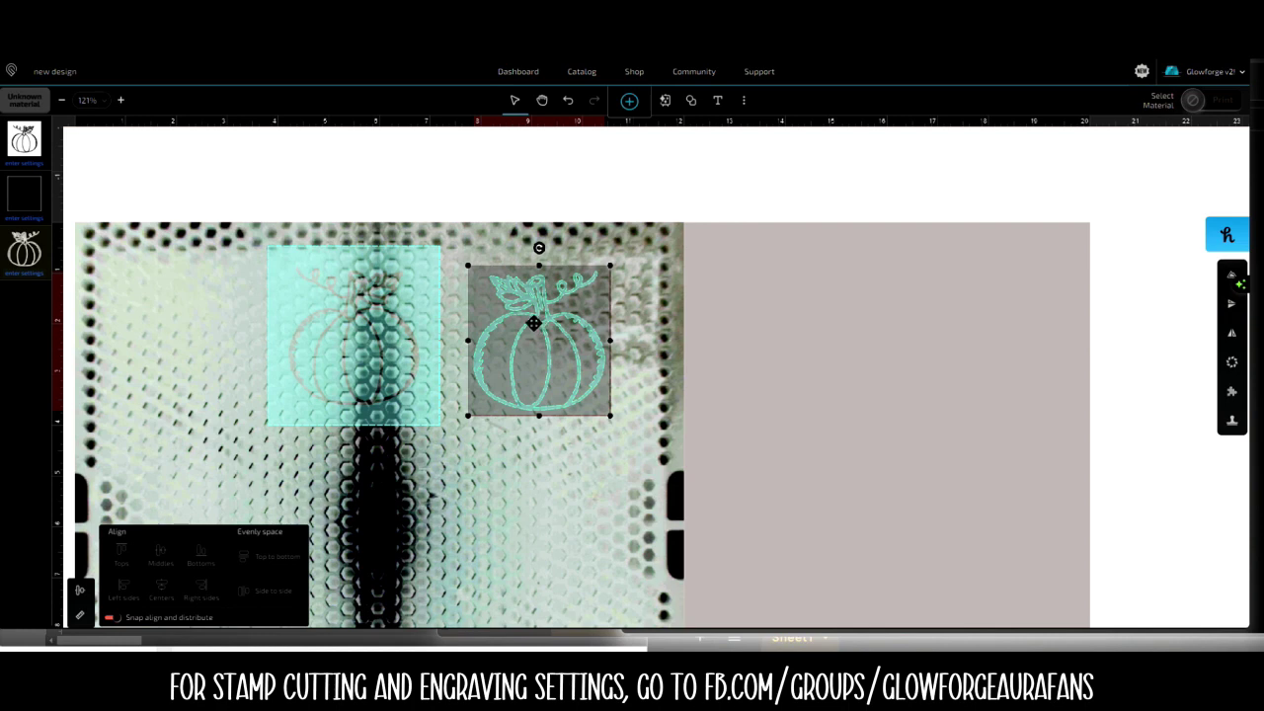
drag(541, 326, 540, 321)
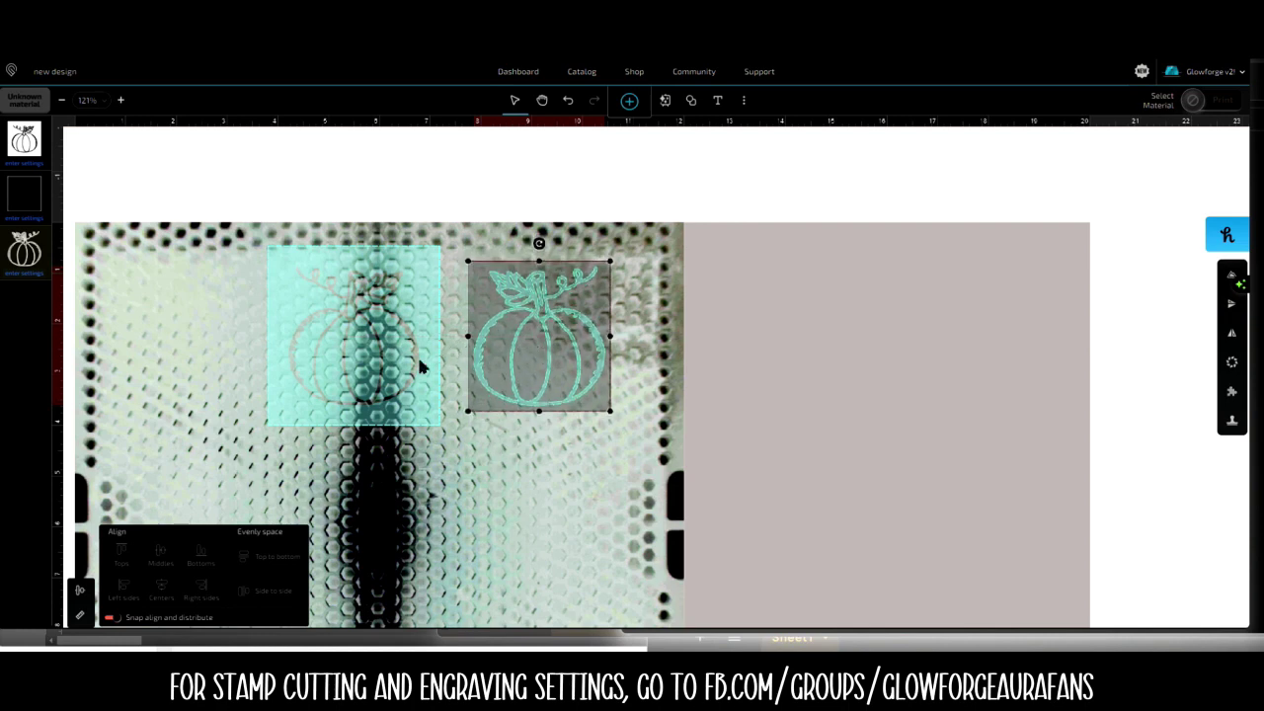
click(437, 363)
click(571, 374)
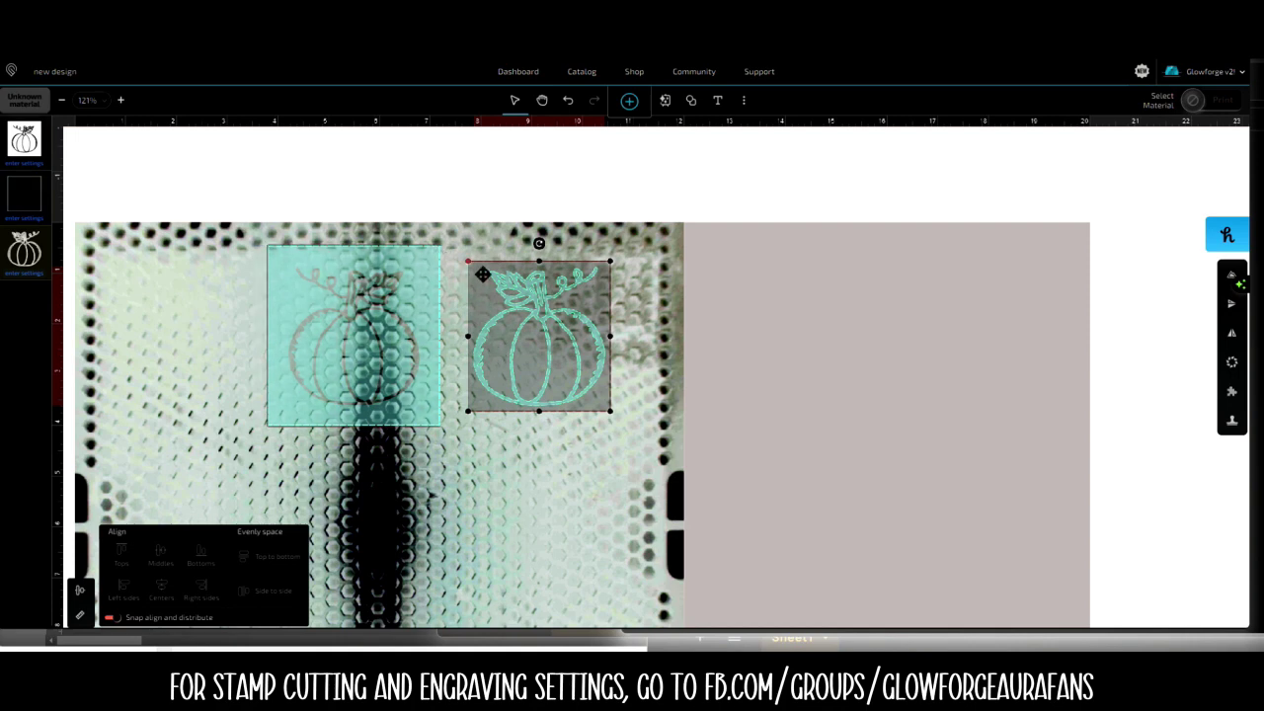
Step: Move the original pumpkin off the bed onto the grey area and place the stamp on the bed's right half
drag(531, 286, 828, 286)
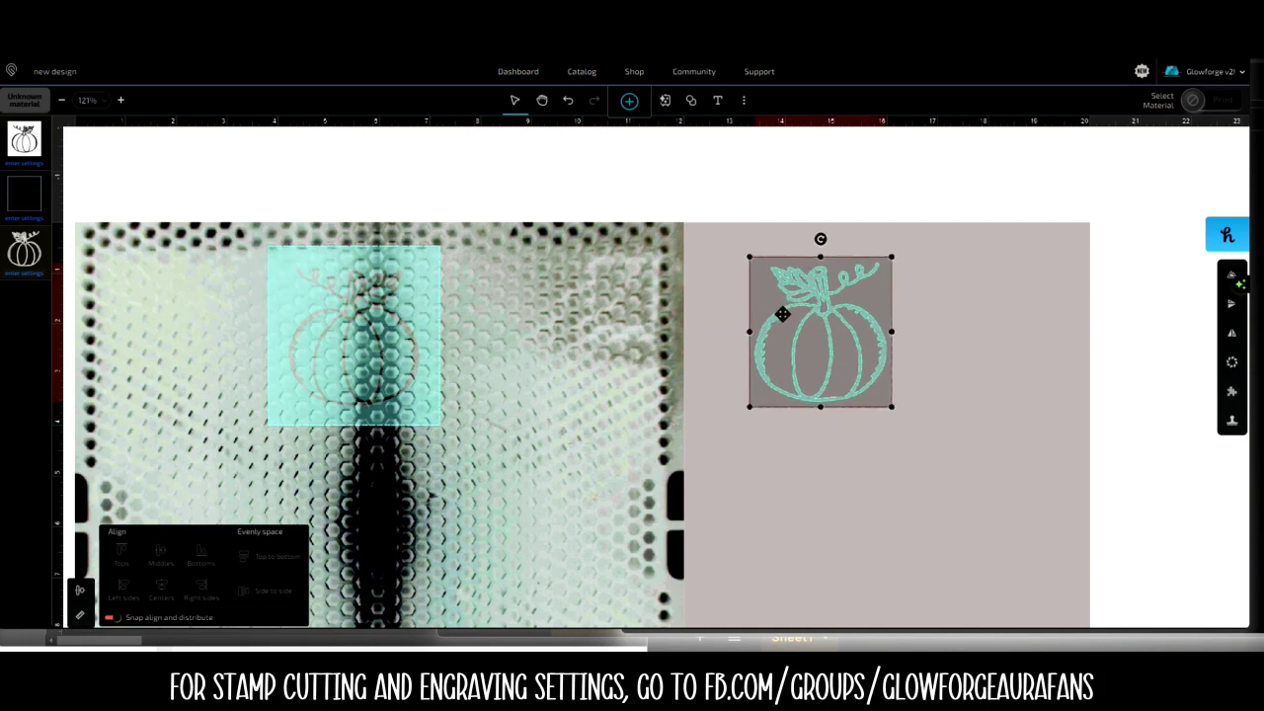
drag(798, 302, 797, 296)
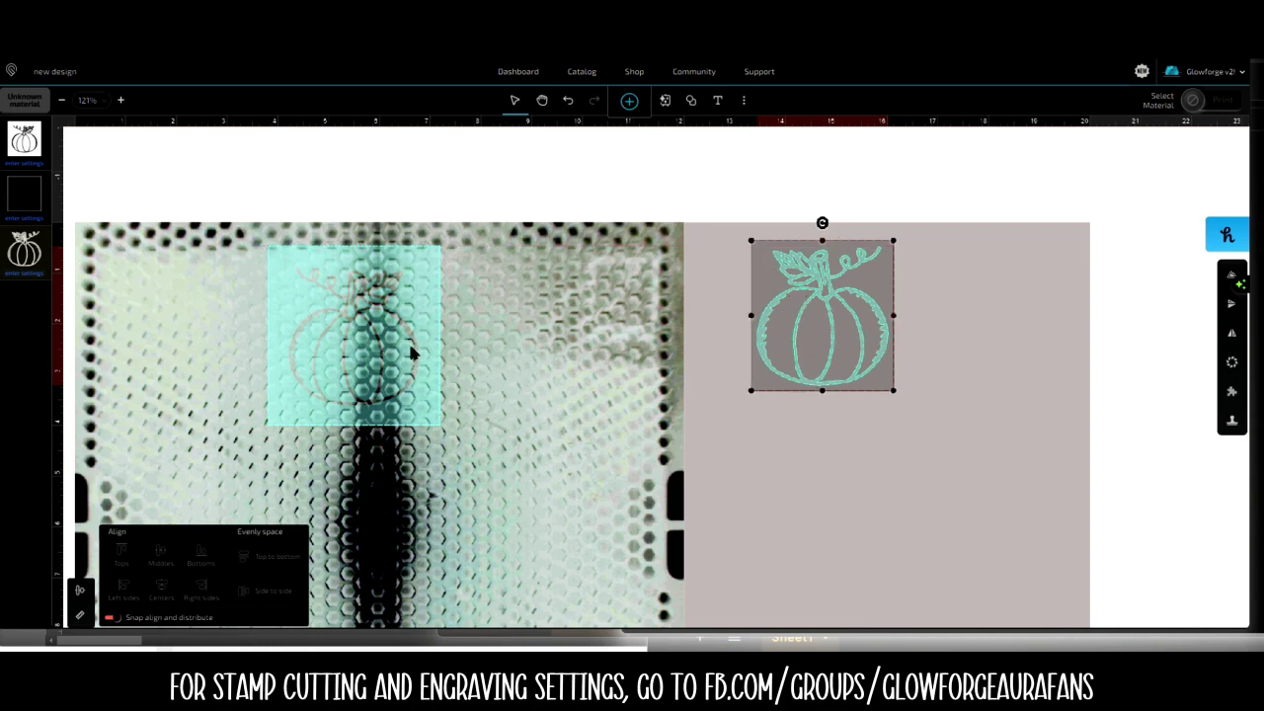
click(432, 357)
drag(435, 358, 540, 385)
drag(537, 339, 544, 326)
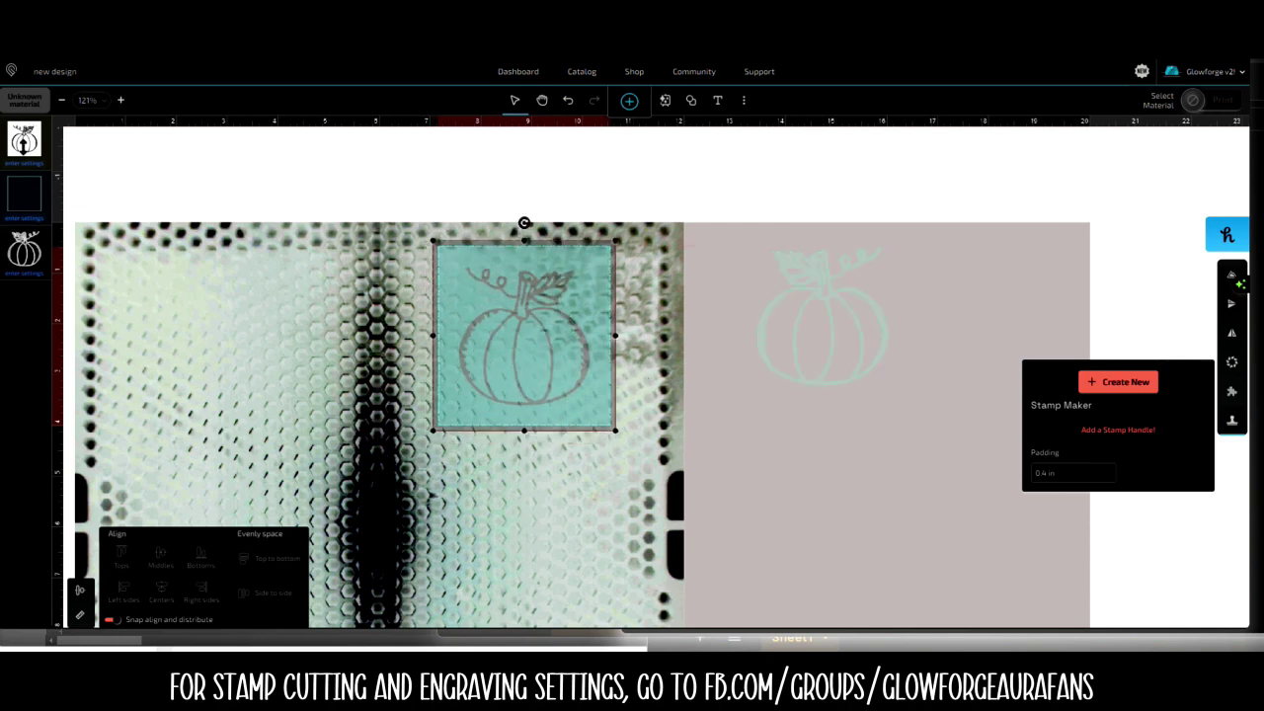
Step: Review the operation settings of the stamp engraving and its square outline, setting the square to Engrave
click(24, 141)
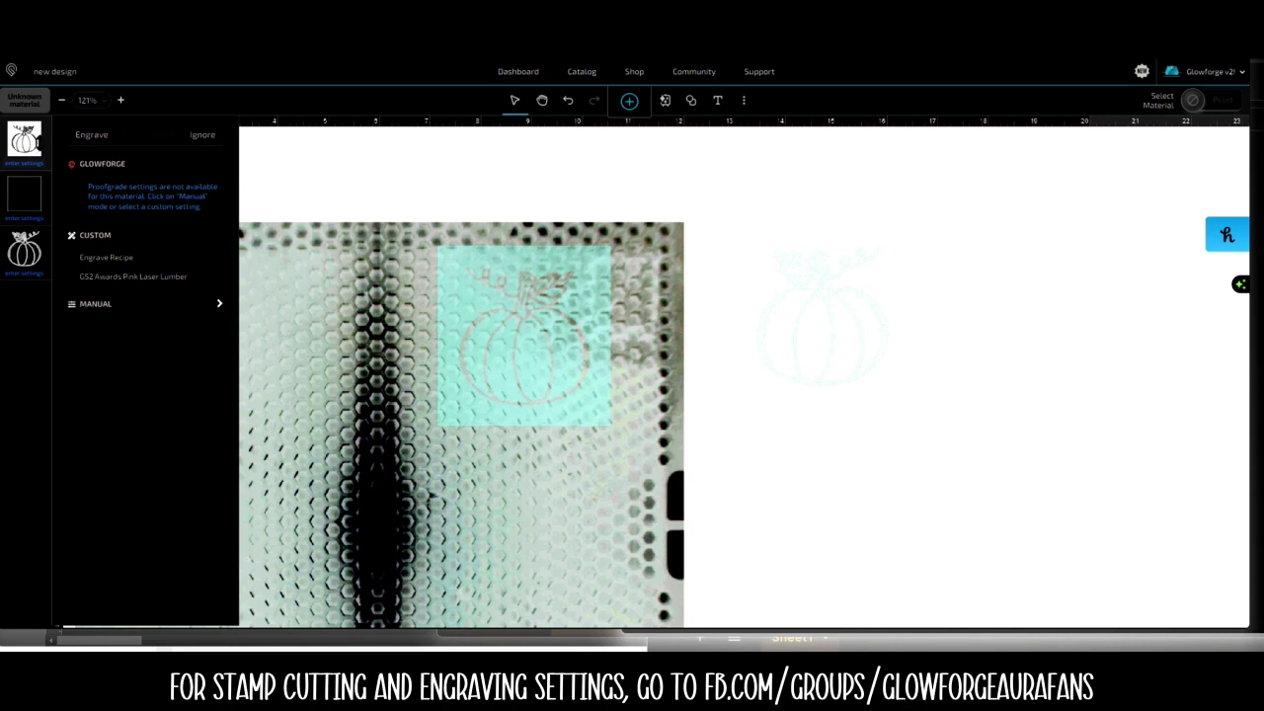
click(24, 194)
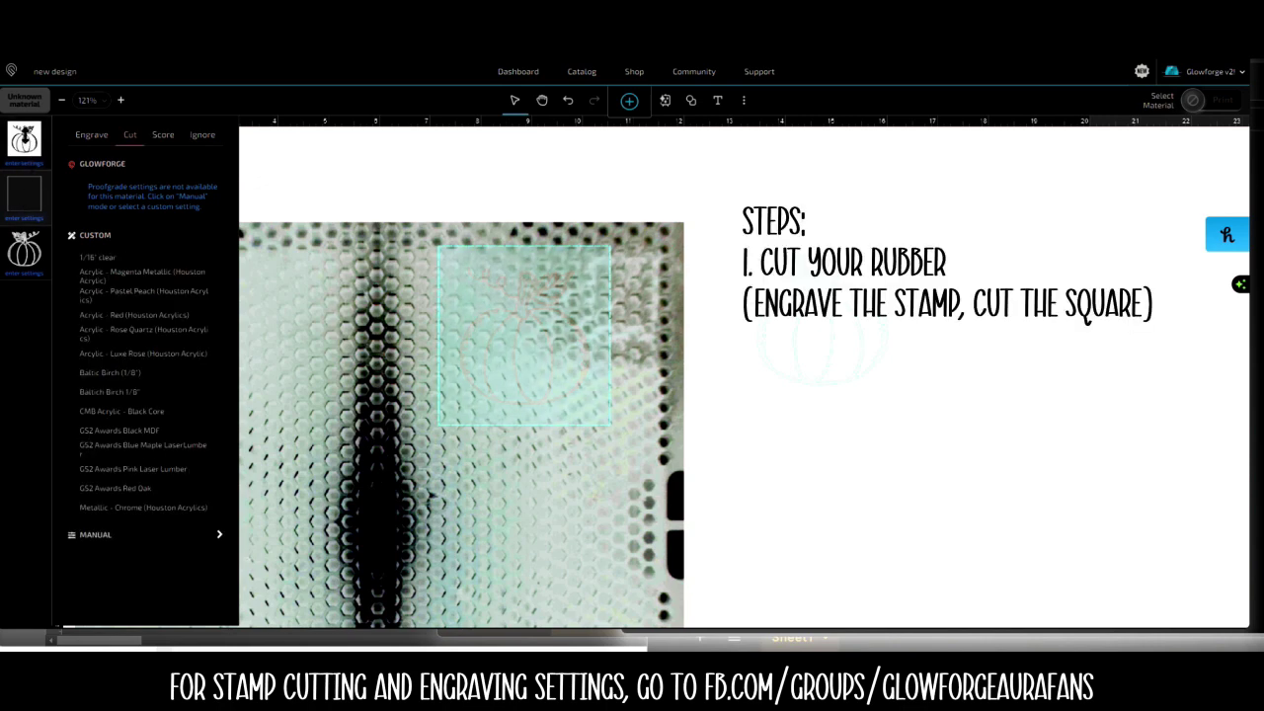
click(24, 141)
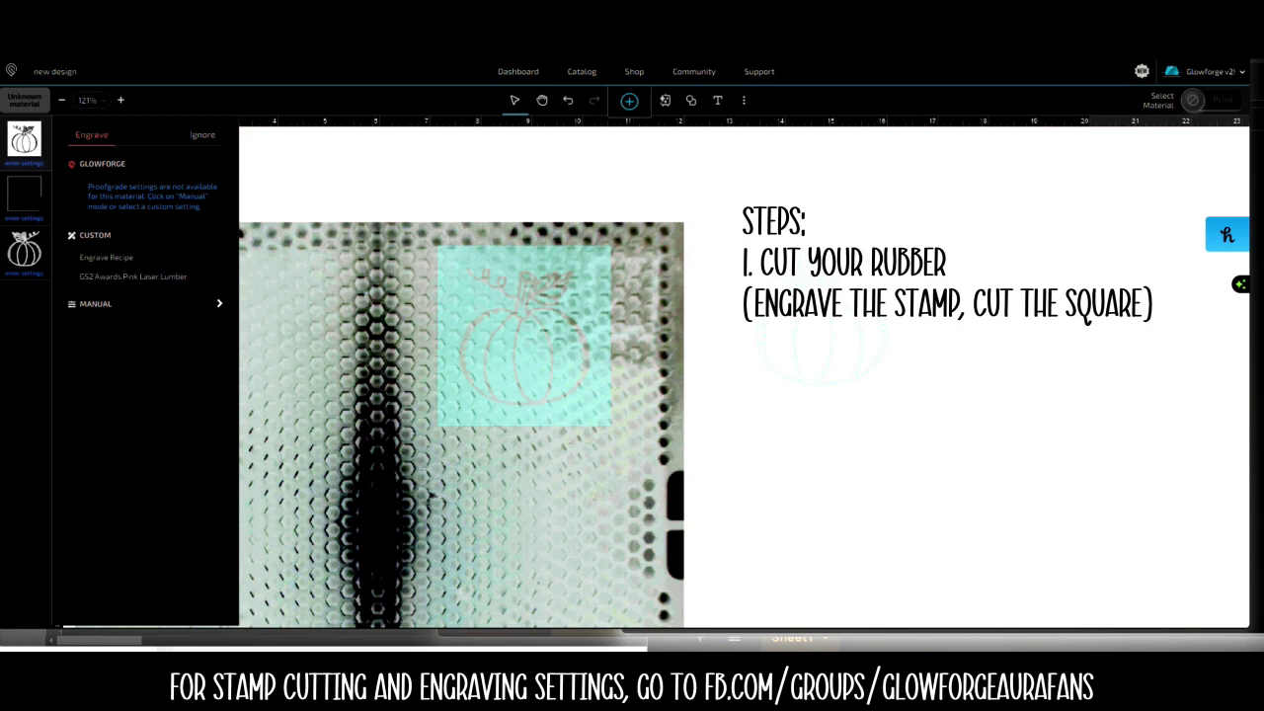
click(24, 194)
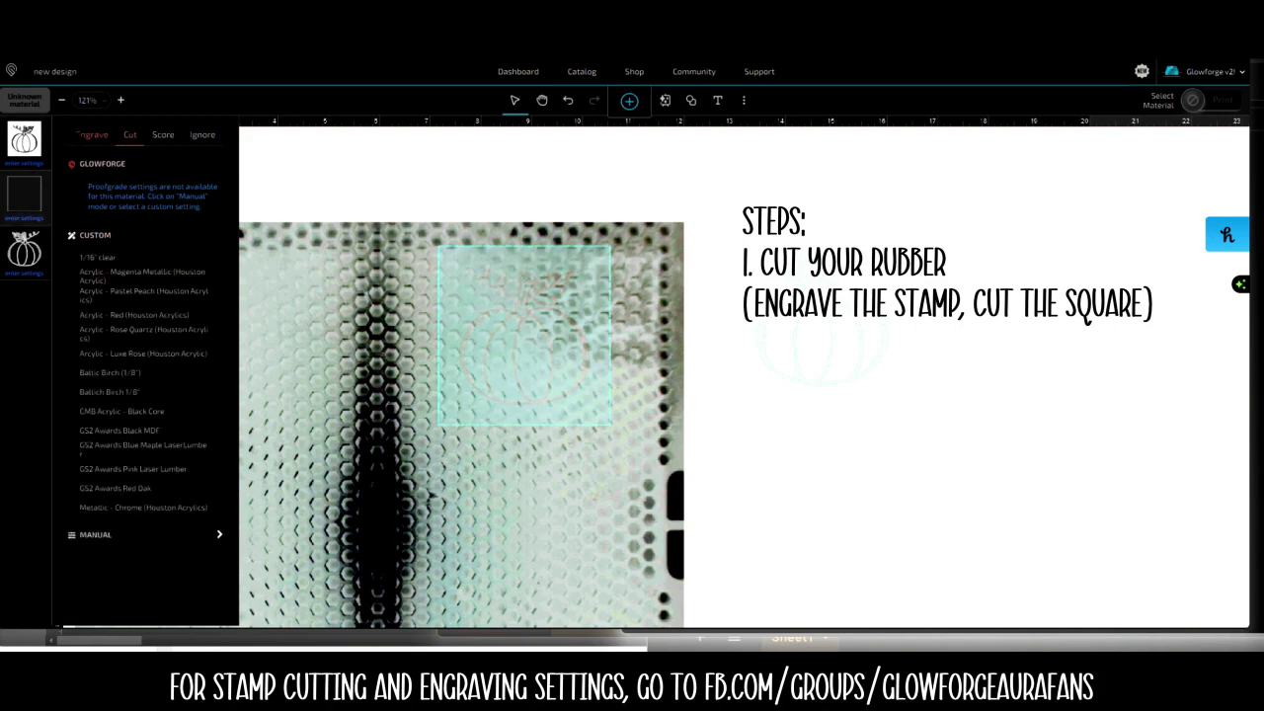
click(91, 134)
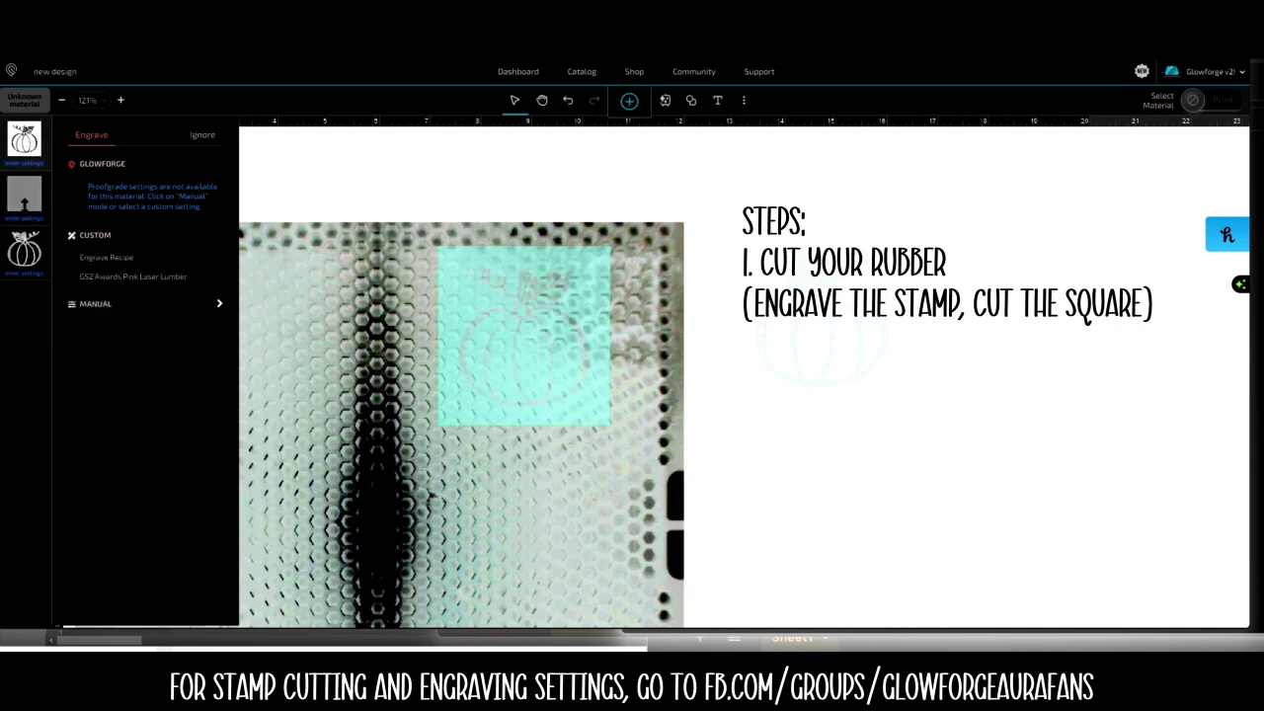
Step: Ungroup the stamp and move its pumpkin engraving off the bed onto the grey area
click(530, 450)
click(532, 365)
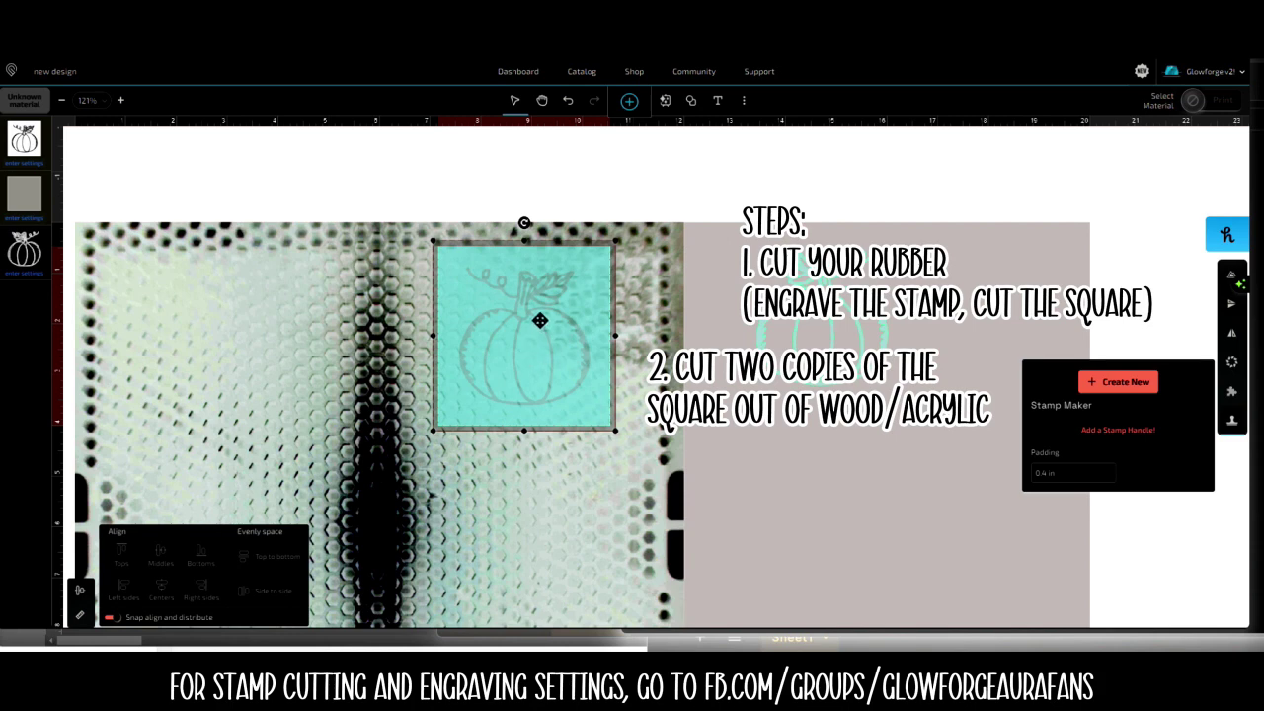
right_click(494, 301)
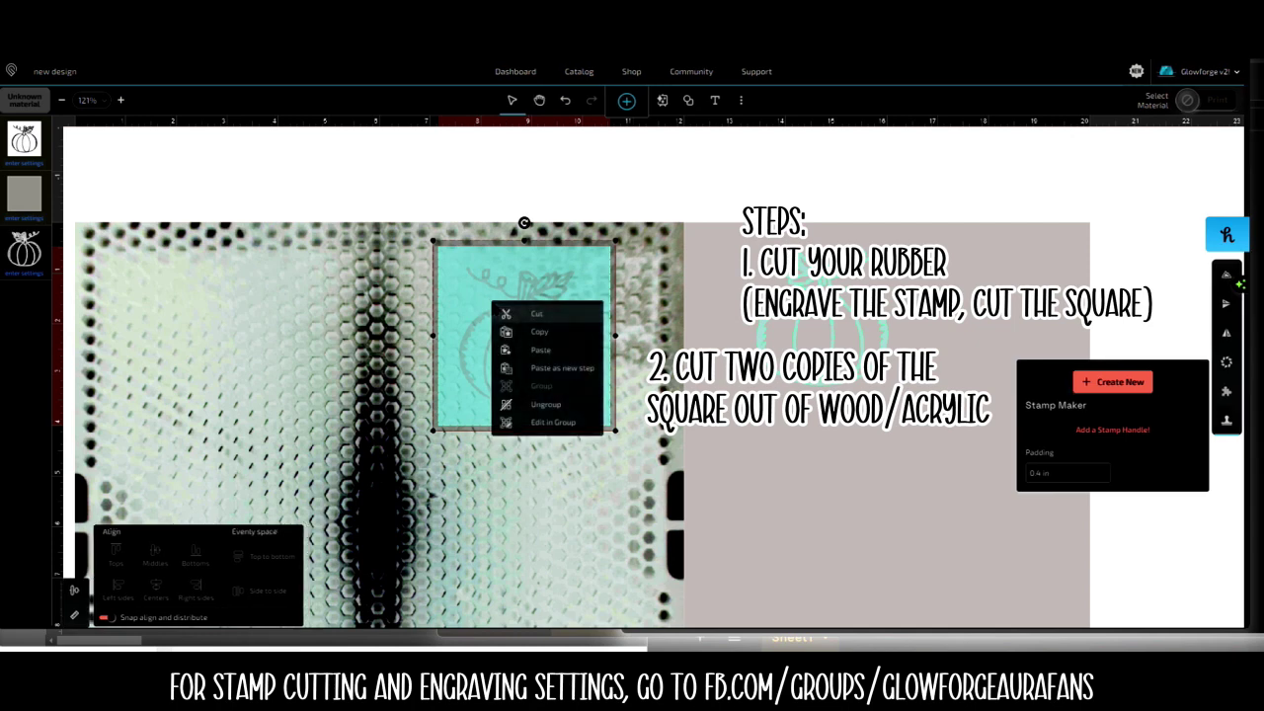
click(543, 404)
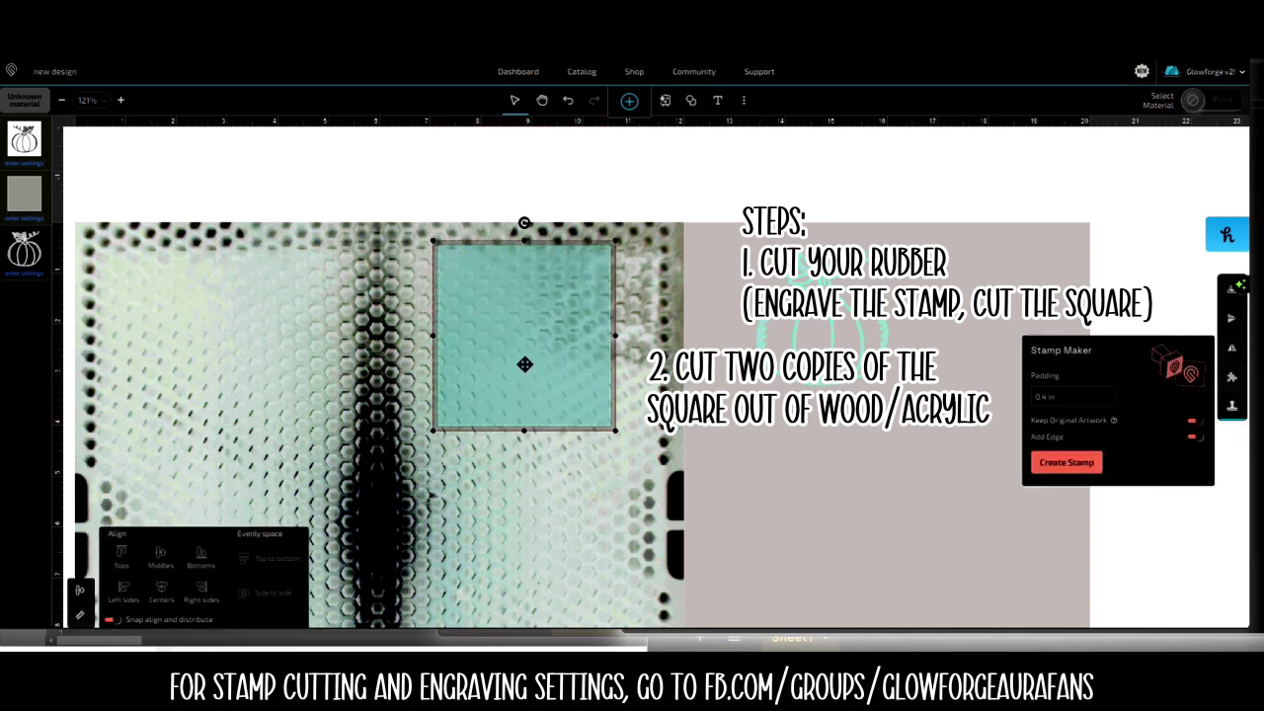
click(558, 488)
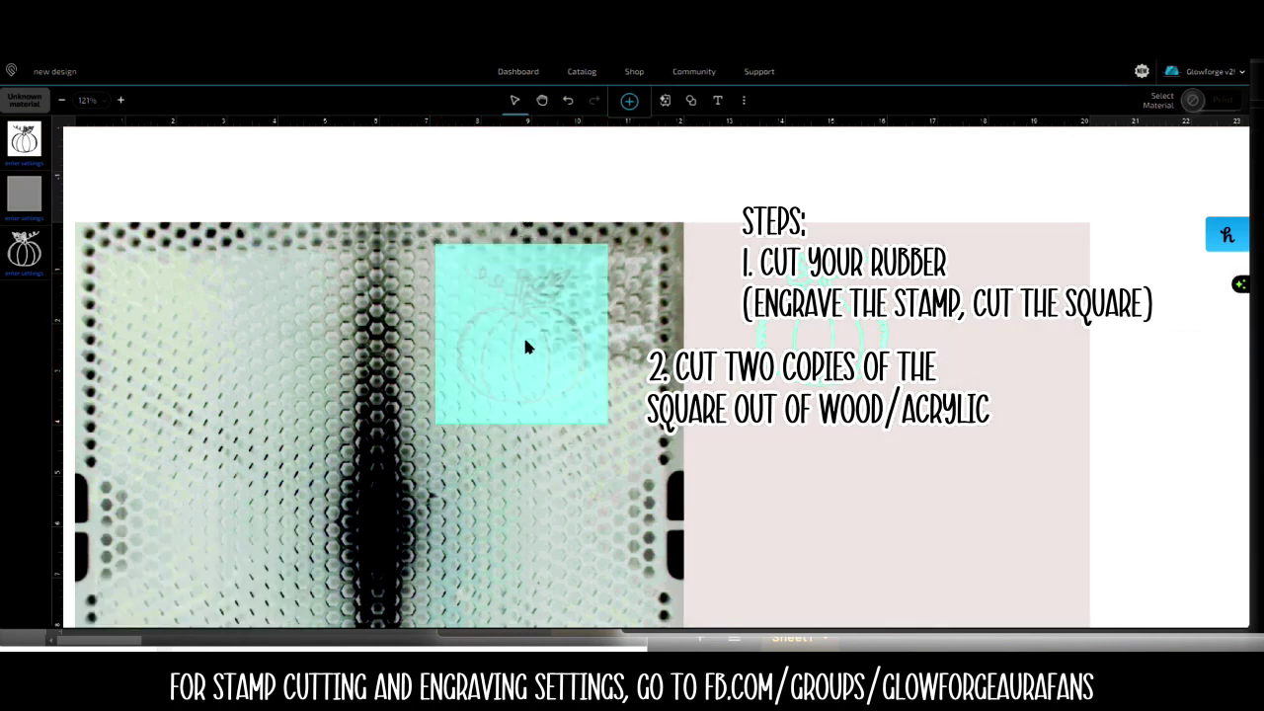
click(522, 415)
drag(521, 415, 859, 509)
Step: Set the operation of the square remaining on the bed to Cut
click(523, 345)
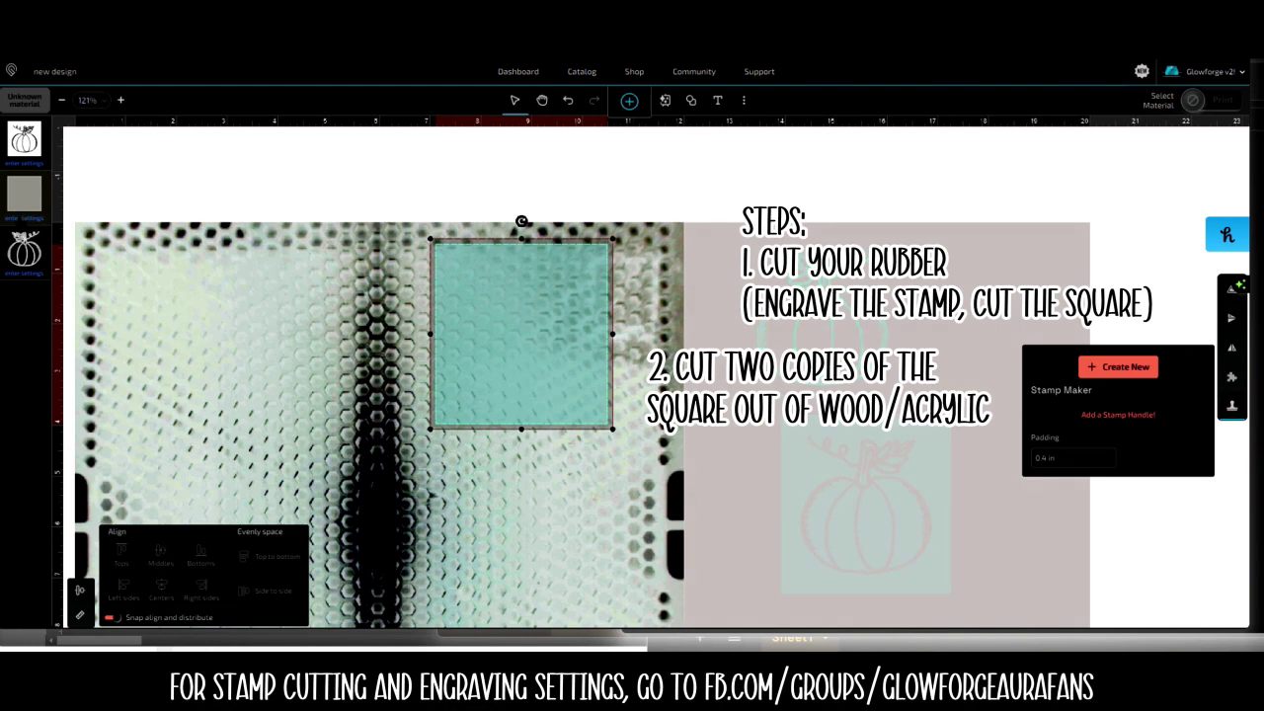
click(25, 193)
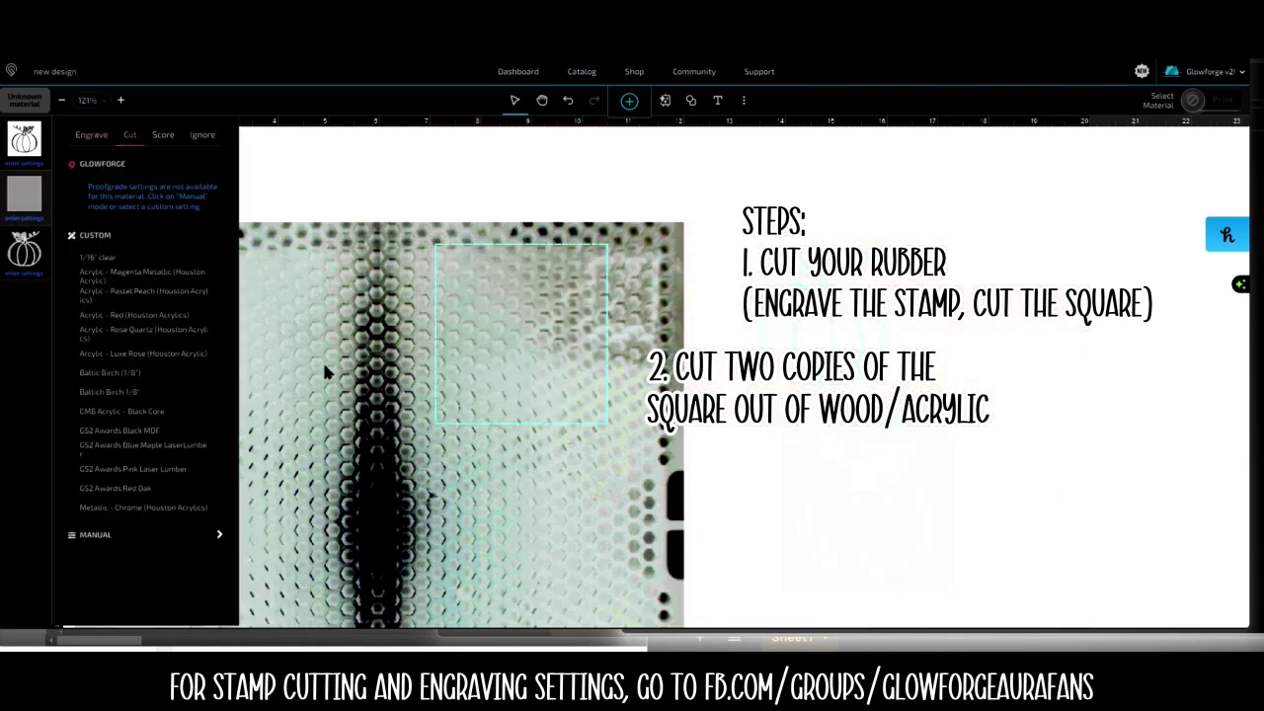
click(323, 359)
Step: Duplicate the square outline and place the copy directly below the original square on the bed
click(486, 340)
drag(436, 321, 486, 347)
right_click(539, 359)
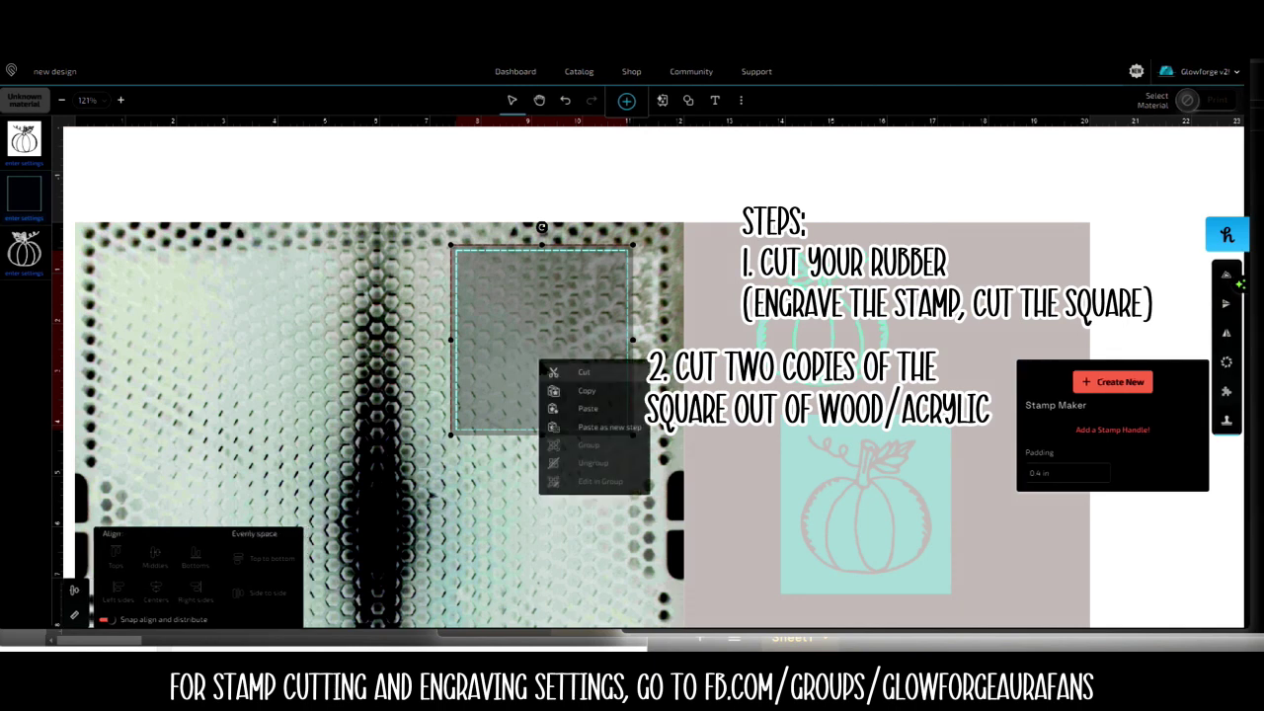
click(588, 389)
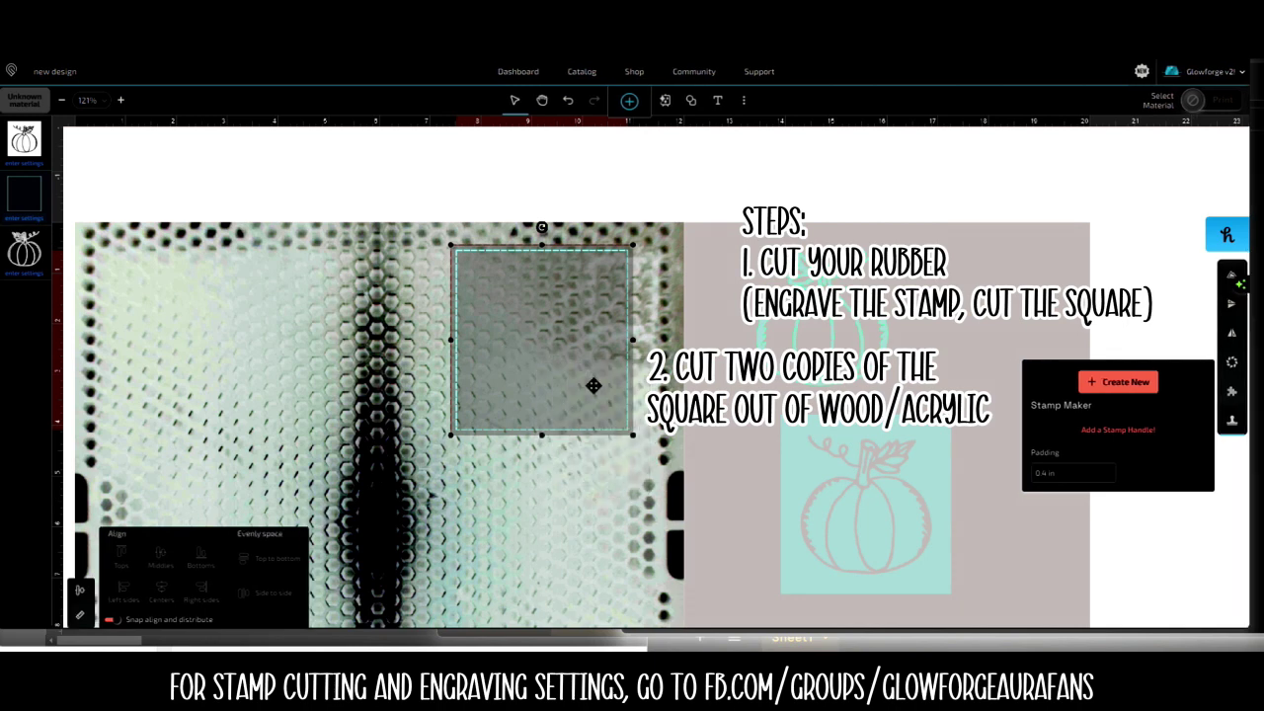
click(510, 534)
right_click(553, 485)
click(603, 533)
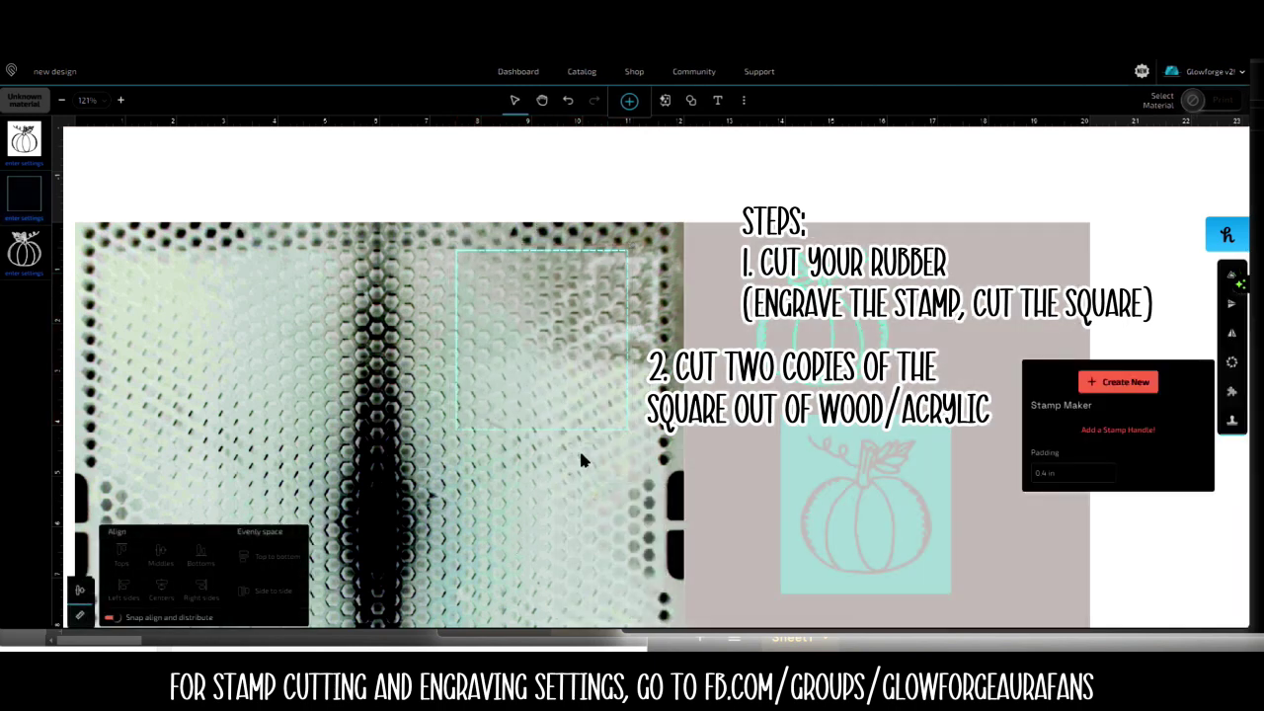
drag(553, 425, 564, 533)
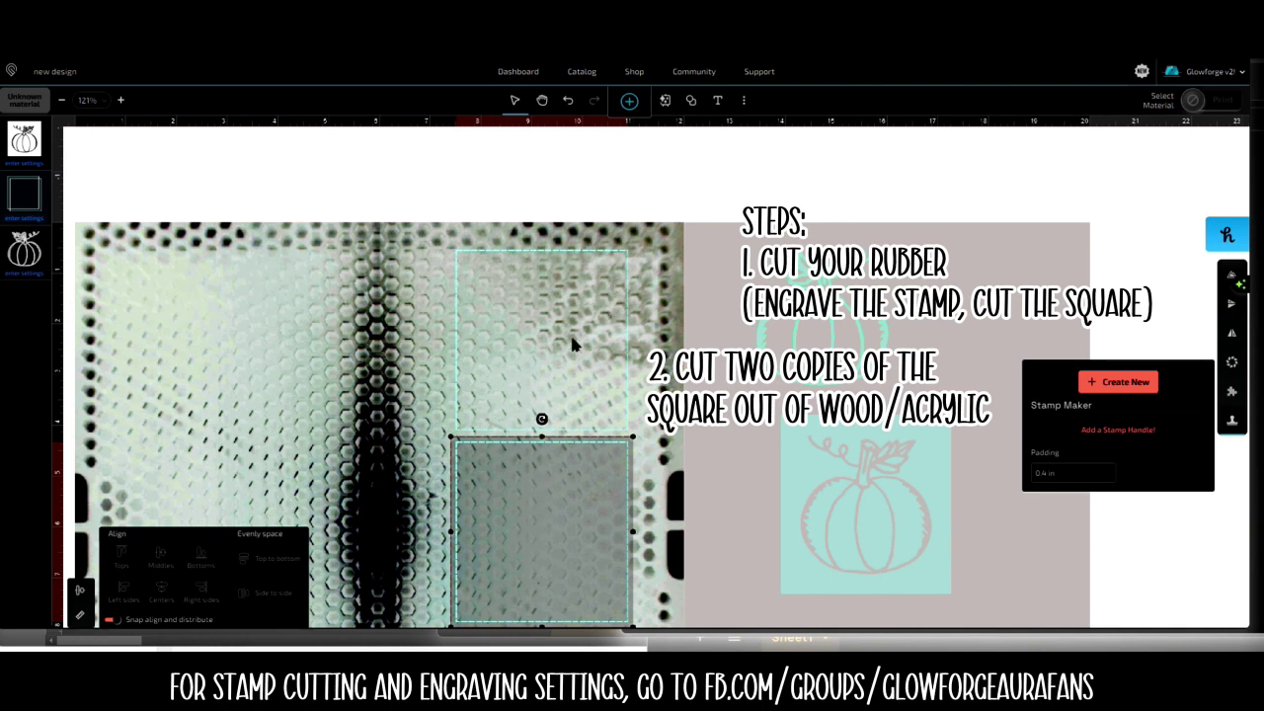
drag(539, 464, 862, 441)
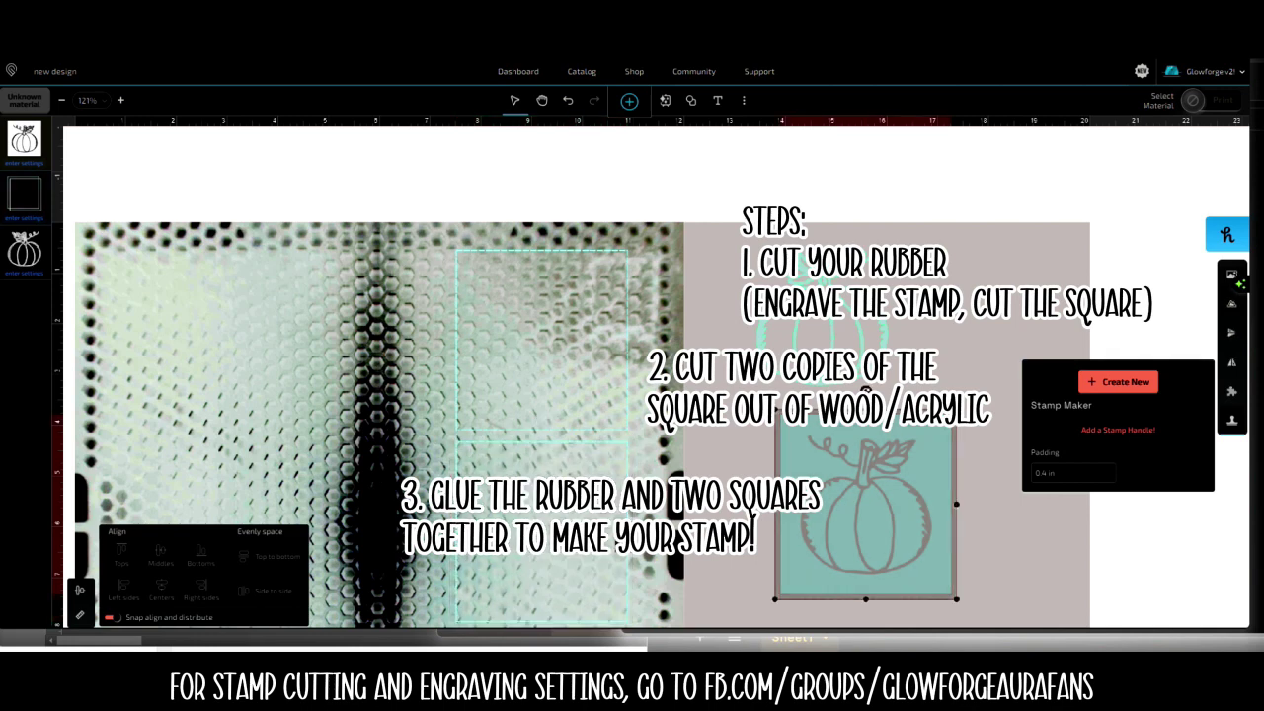